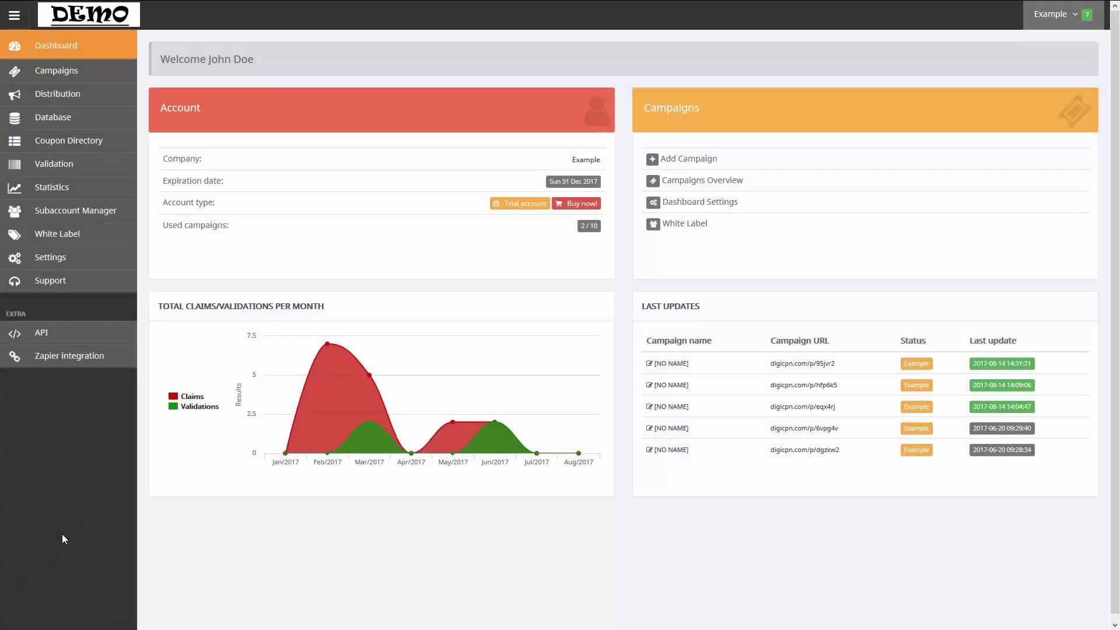
# Step: Open the White Label settings from the left sidebar
pyautogui.click(58, 233)
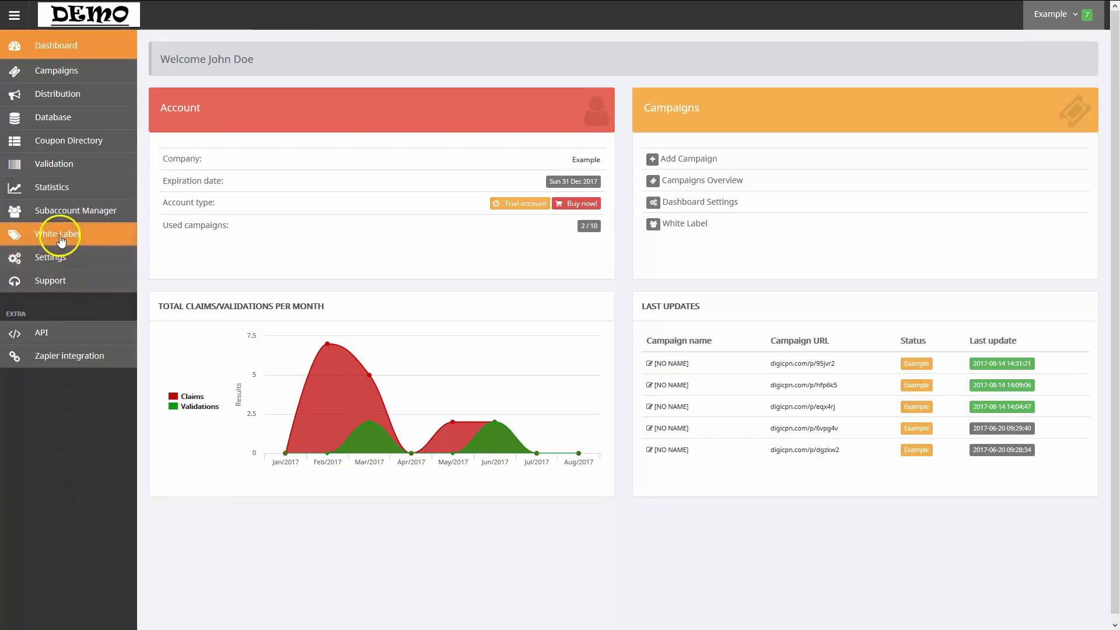
pyautogui.click(188, 182)
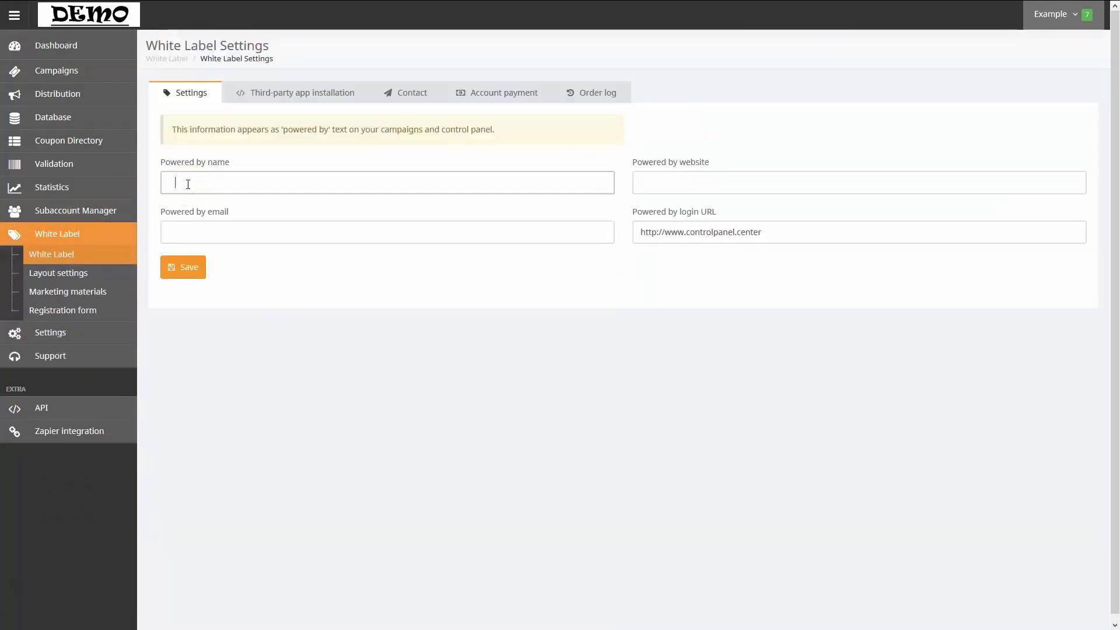
pyautogui.write('Co')
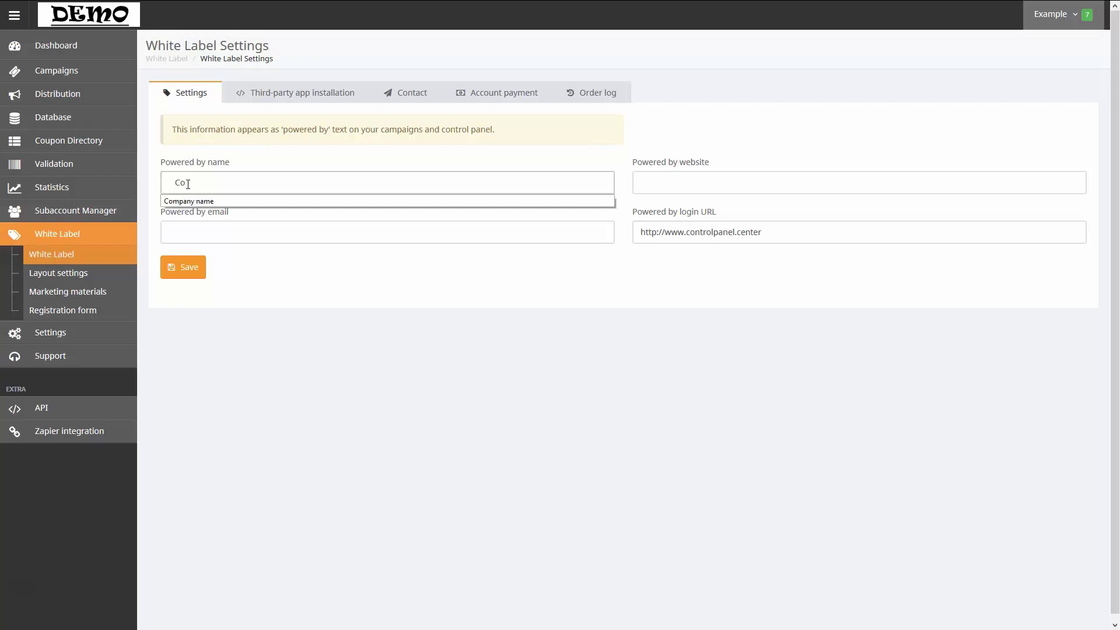
pyautogui.press('Down')
pyautogui.press('Return')
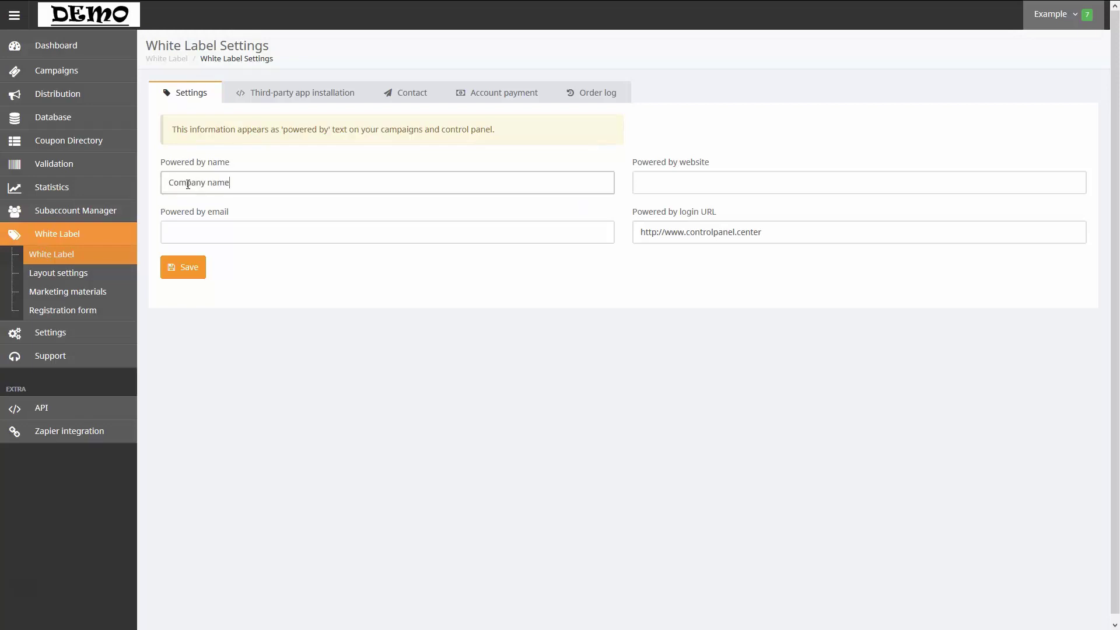
pyautogui.press('Tab')
pyautogui.write('ww')
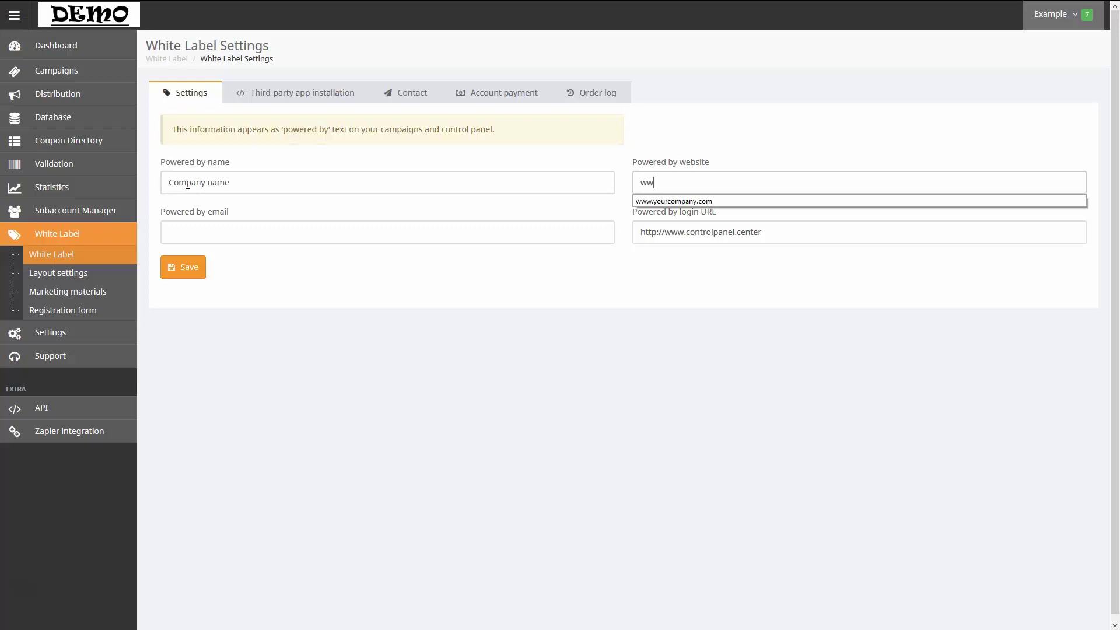
pyautogui.press('Down')
pyautogui.press('Return')
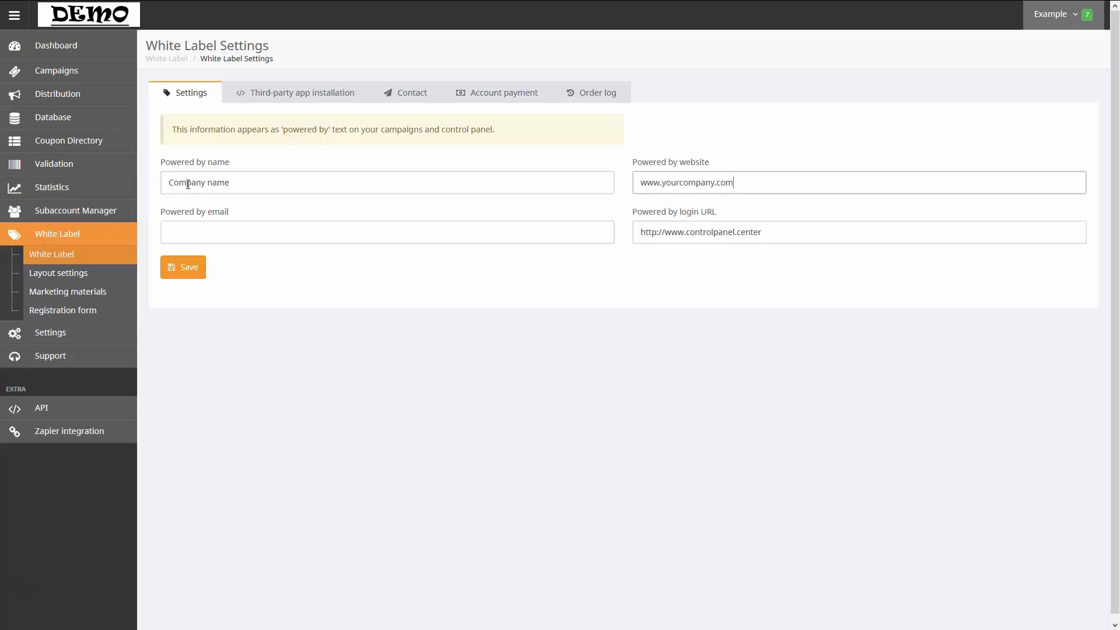
# Step: Autofill the suggested company e-mail as the powered-by email and save the details
pyautogui.press('Tab')
pyautogui.write('in')
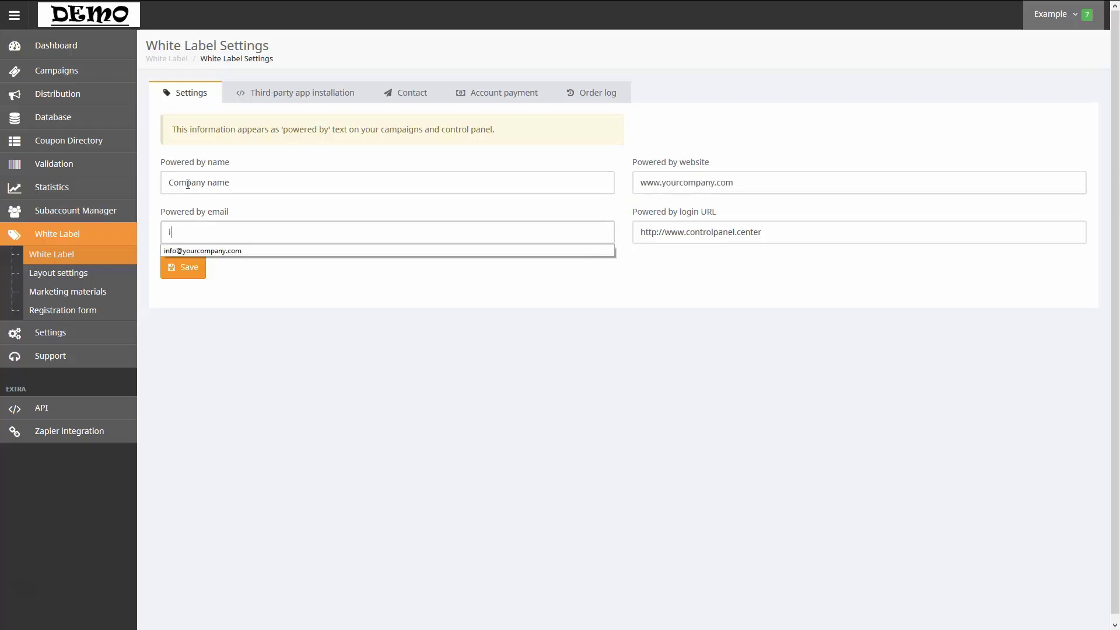
pyautogui.press('Down')
pyautogui.press('Return')
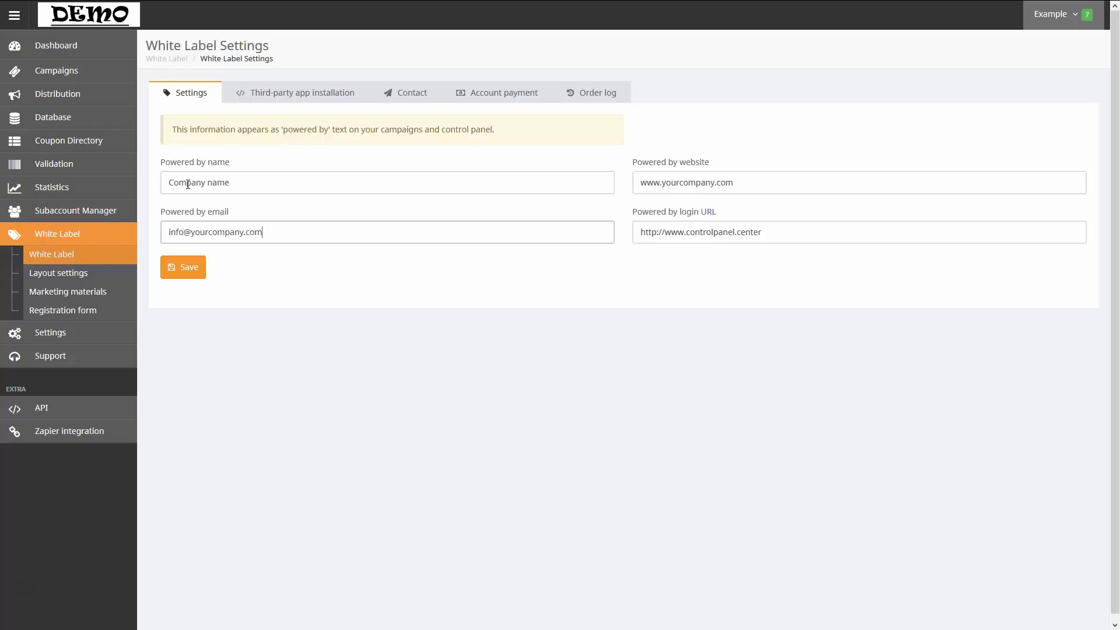
pyautogui.click(185, 272)
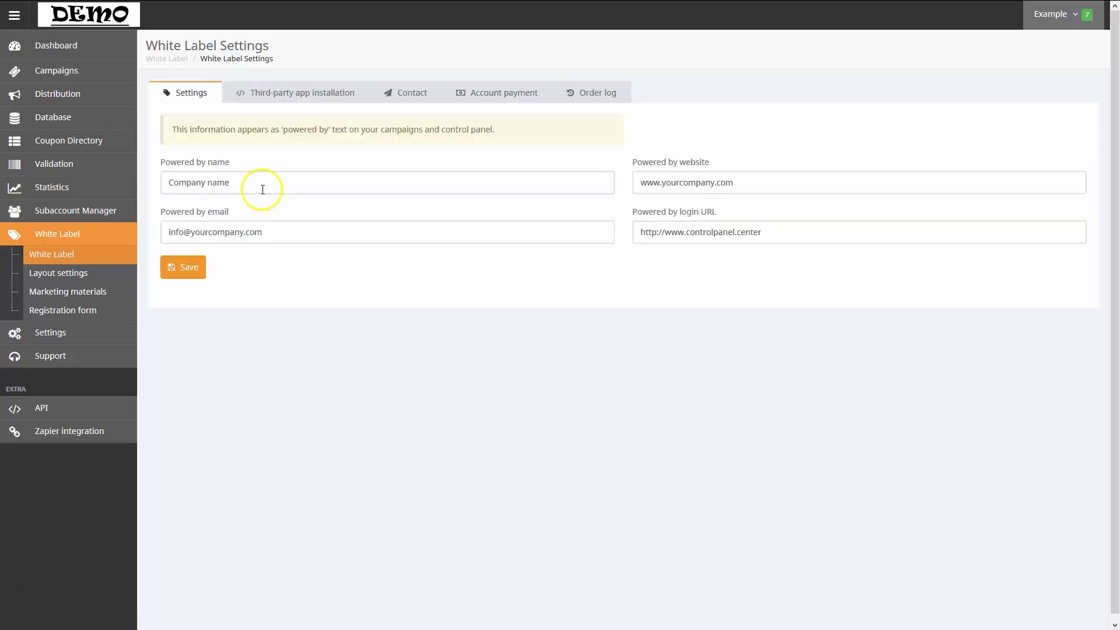
# Step: Replace the third-party app integration text with 'Paste the integration code here' and save
pyautogui.click(309, 95)
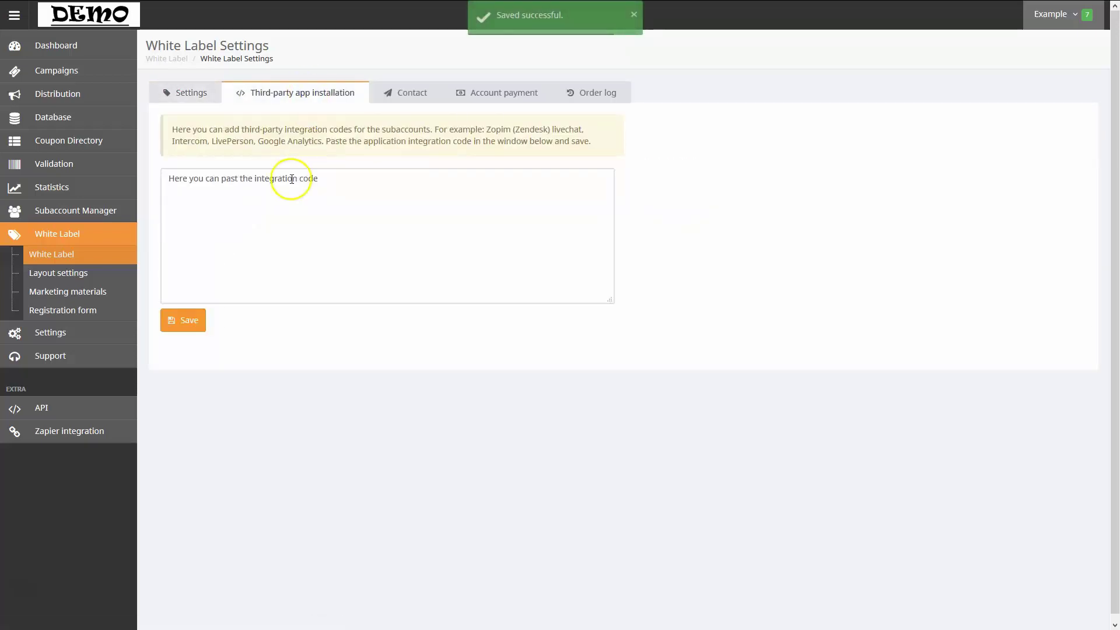
pyautogui.click(348, 181)
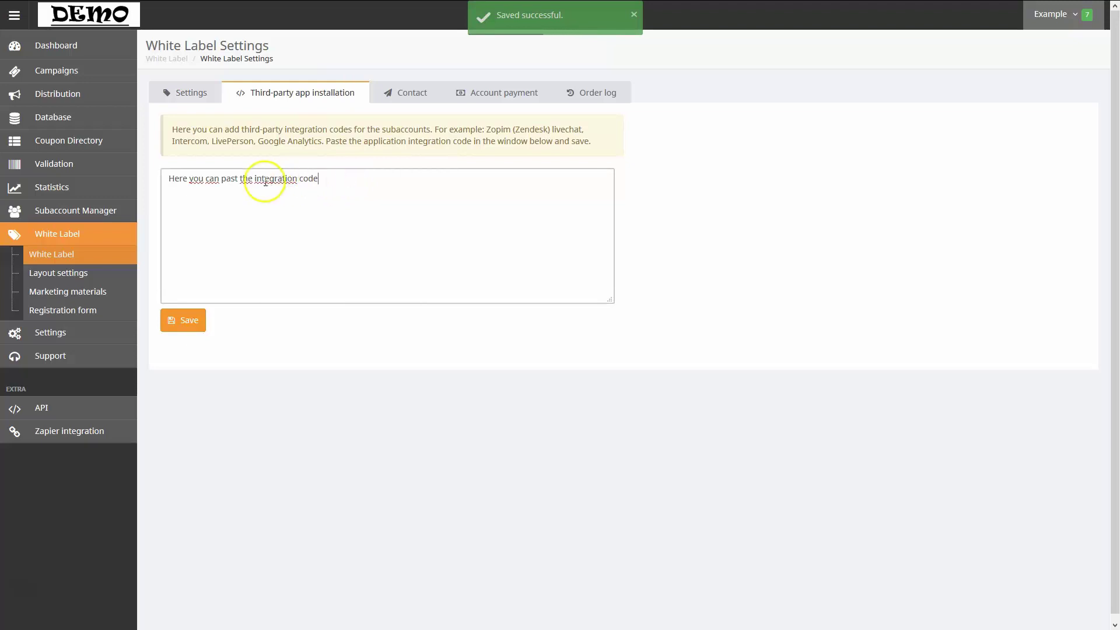
pyautogui.hotkey('ctrl', 'a')
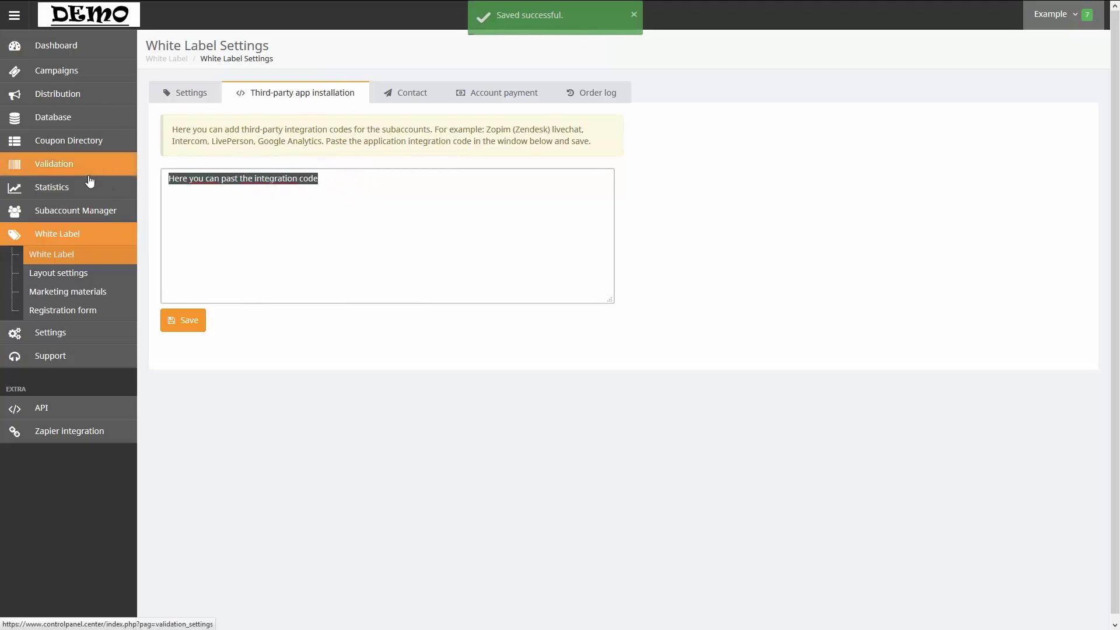
pyautogui.press('BackSpace')
pyautogui.write('Paste t')
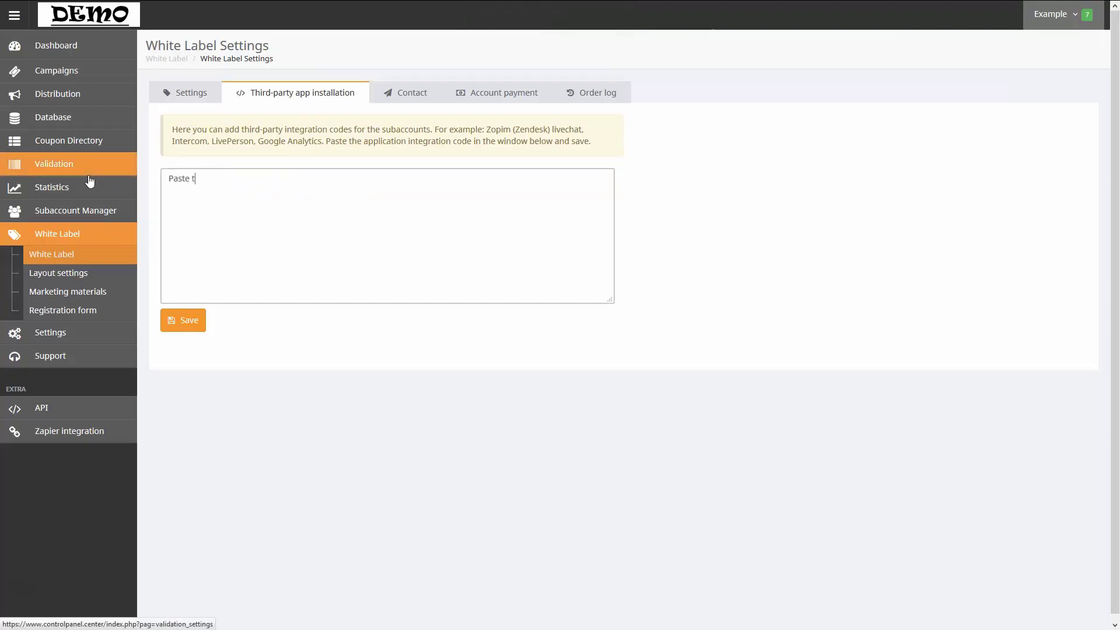
pyautogui.write('he integration code here')
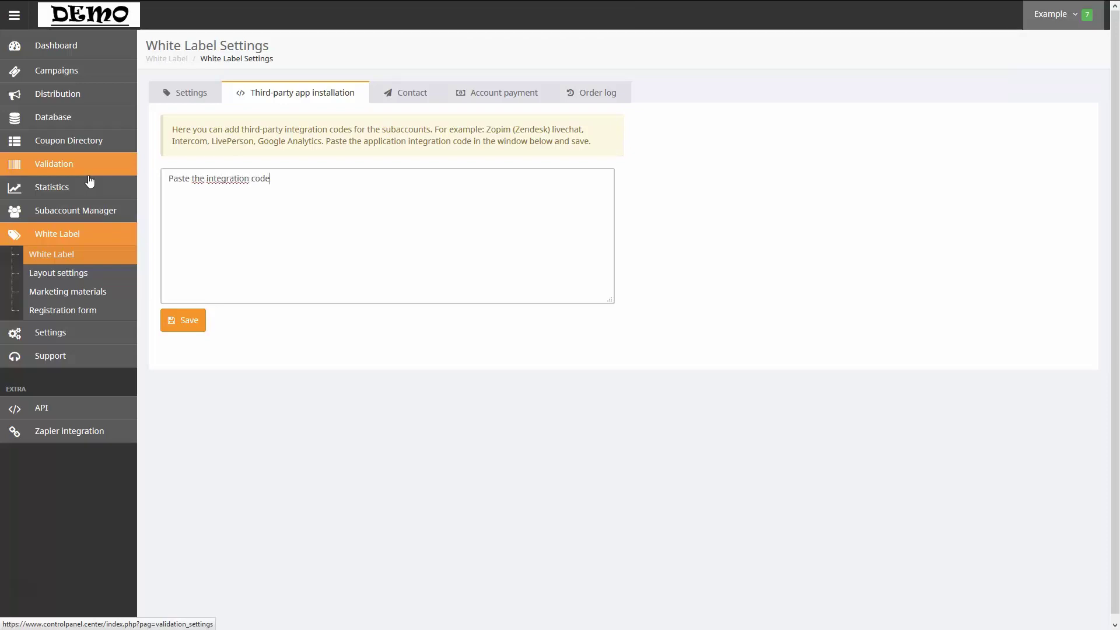
pyautogui.click(153, 269)
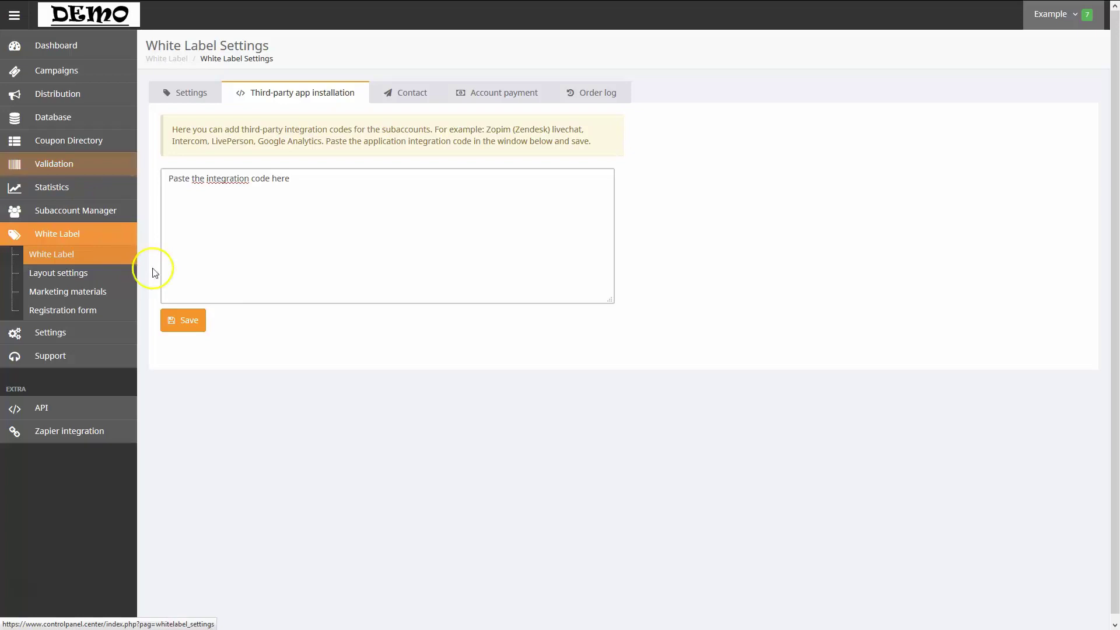
pyautogui.click(195, 321)
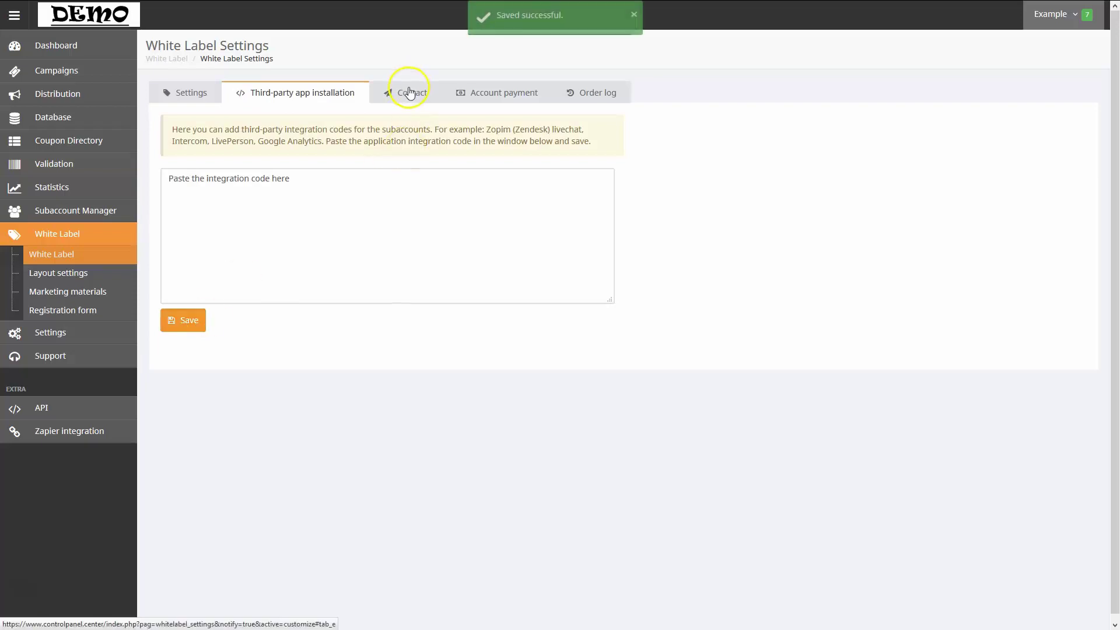
# Step: Write 'Contact settings:', 'Company name', a street address and city in the Contact tab and save
pyautogui.click(409, 93)
pyautogui.click(292, 233)
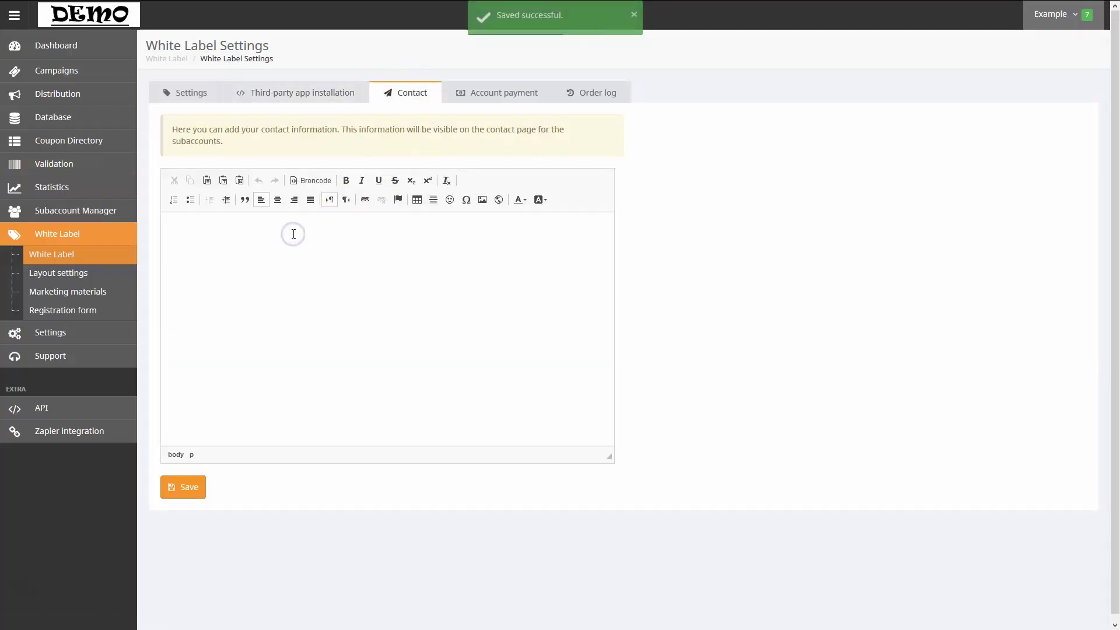
pyautogui.write('Contact')
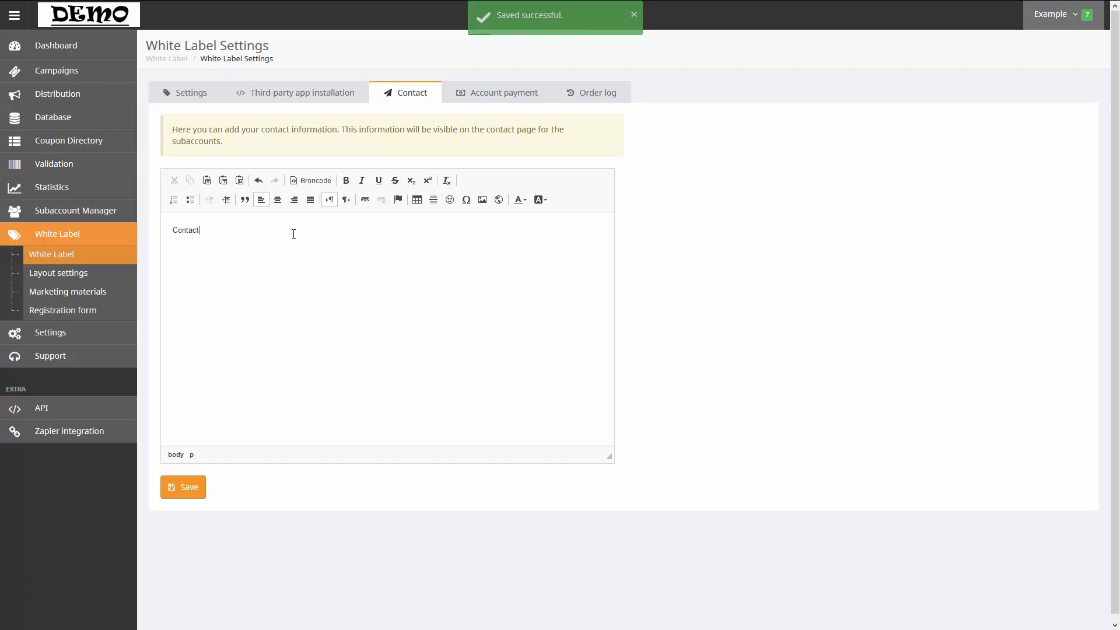
pyautogui.write(' settings')
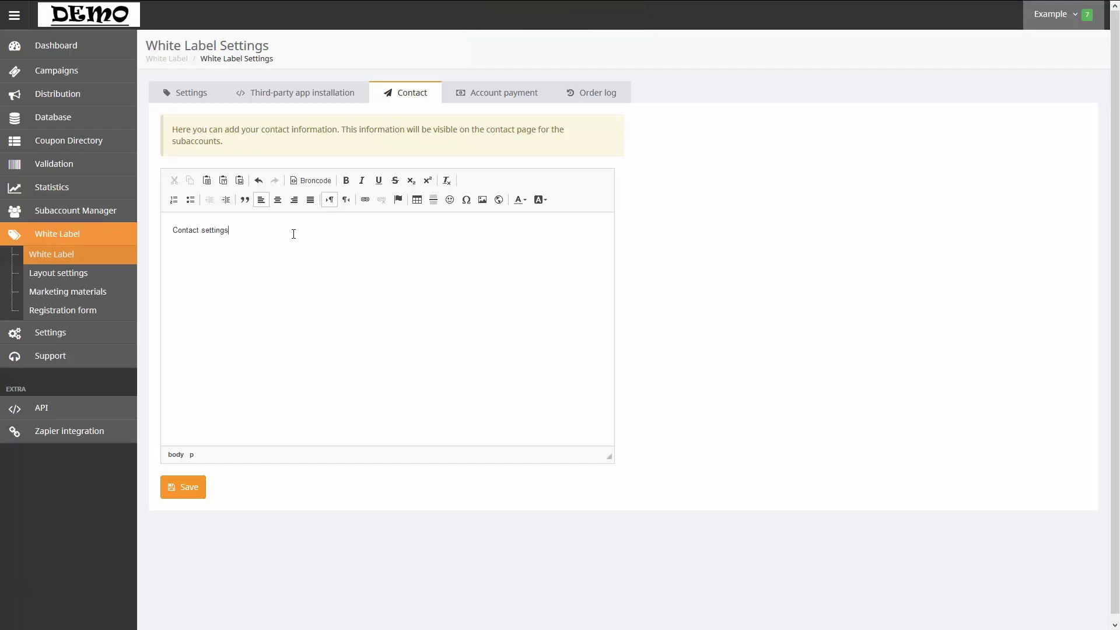
pyautogui.write(':')
pyautogui.press('Return')
pyautogui.write('Company name')
pyautogui.press('BackSpace')
pyautogui.press('BackSpace')
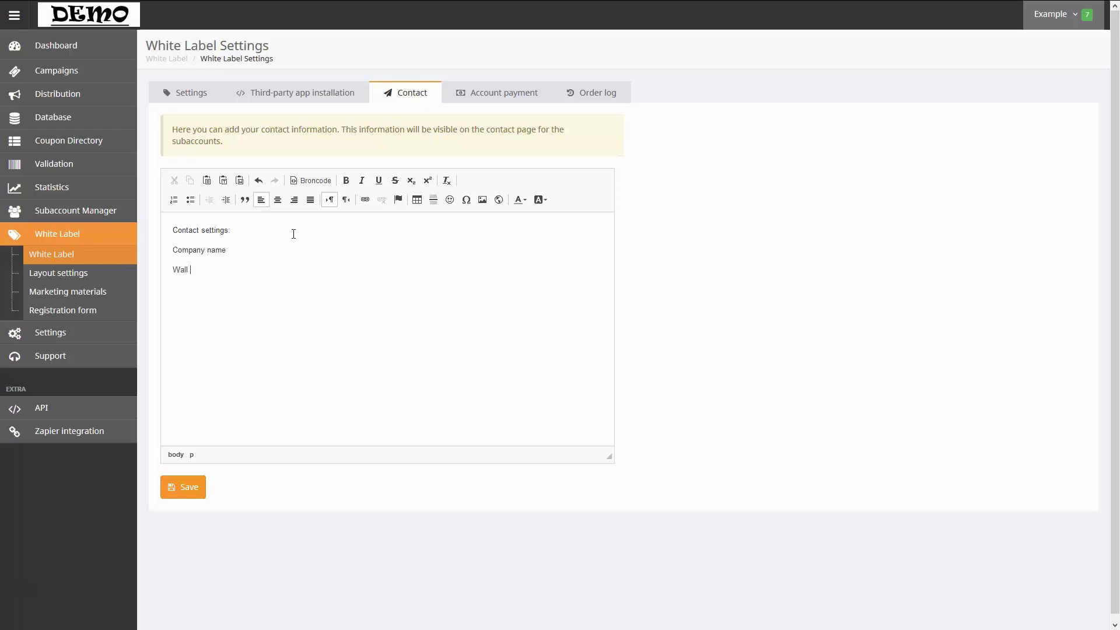
pyautogui.write('Street 1')
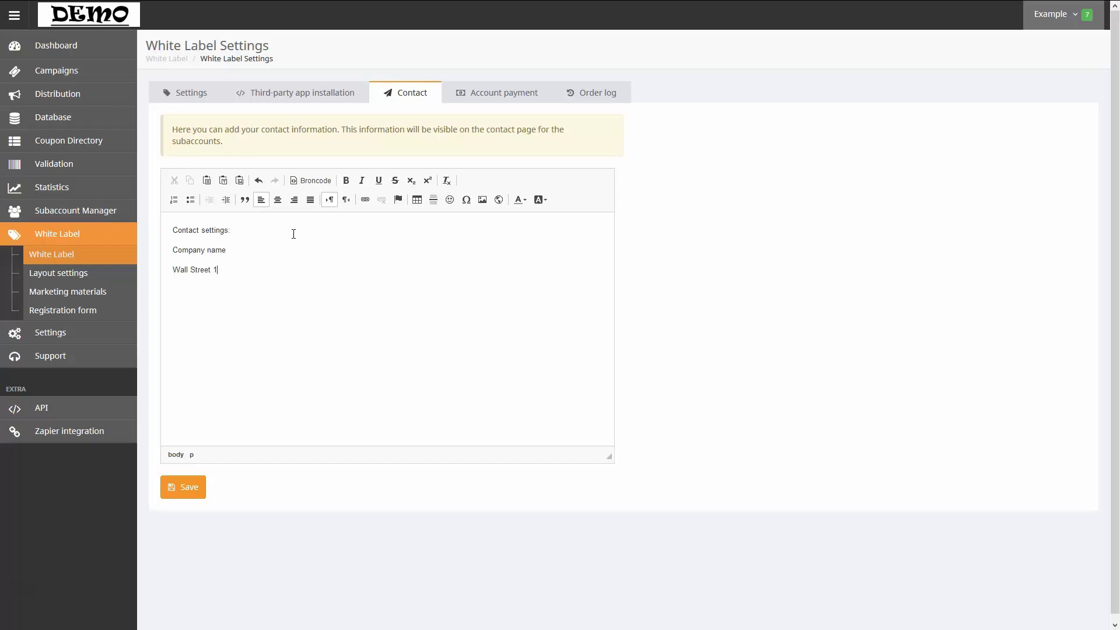
pyautogui.write('New York')
pyautogui.click(187, 489)
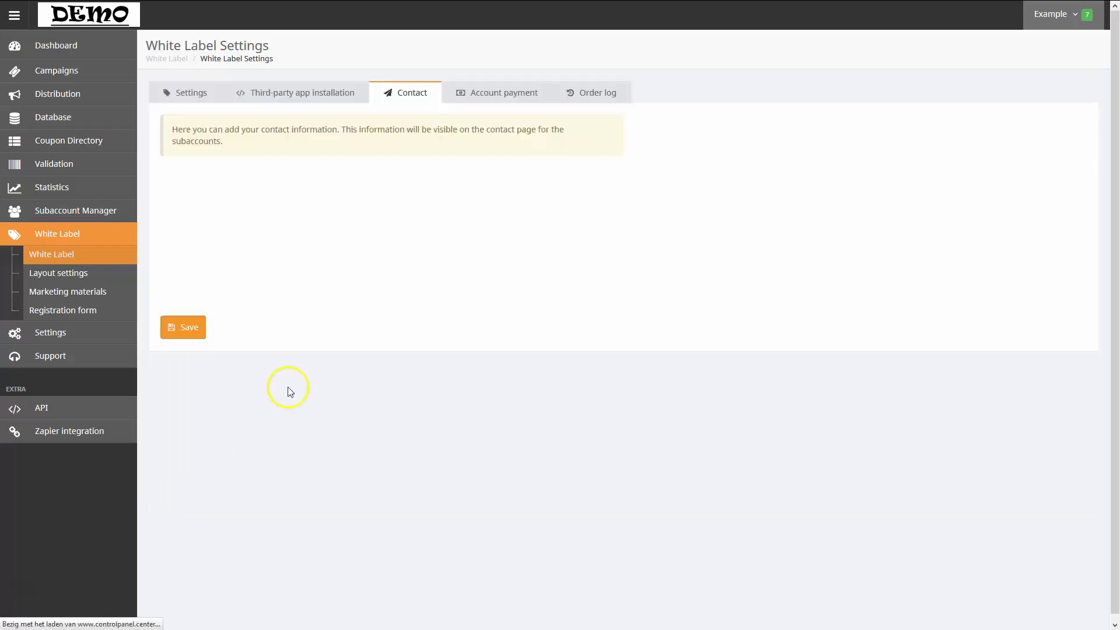
# Step: Enter 'Paypal account' as the PayPal account/ID on the Account payment tab
pyautogui.click(477, 95)
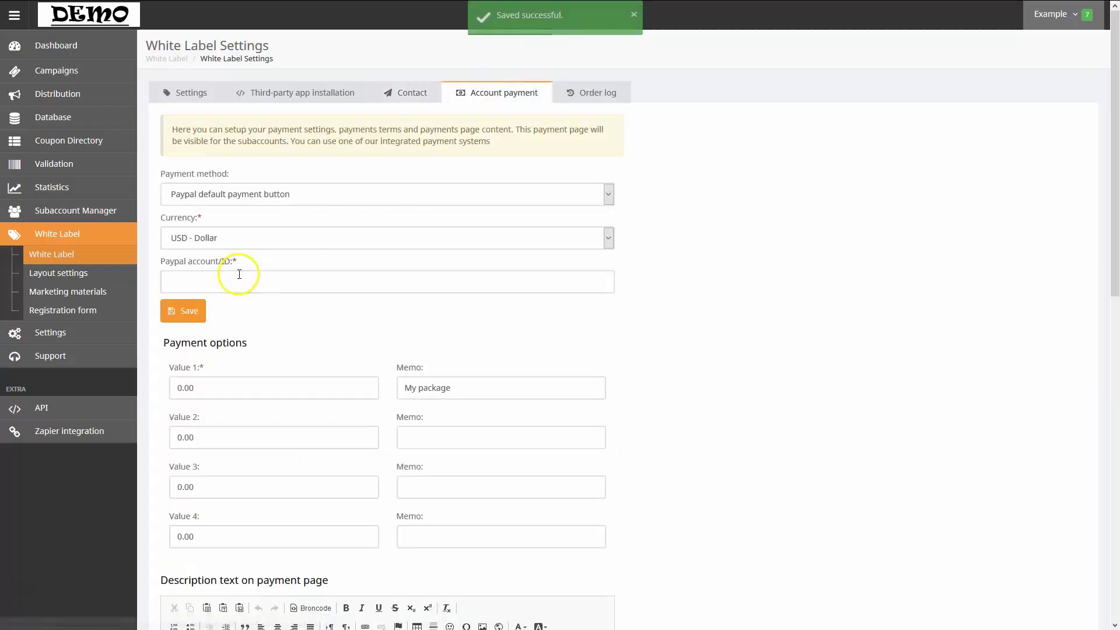
pyautogui.click(238, 286)
pyautogui.write('Pay')
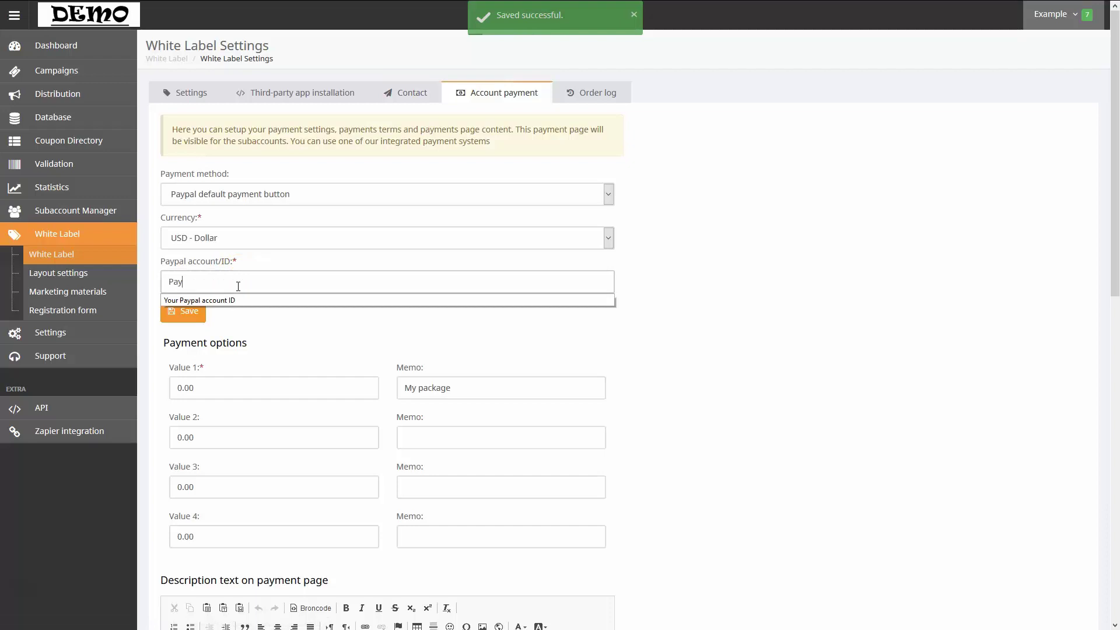
pyautogui.write('pal ac')
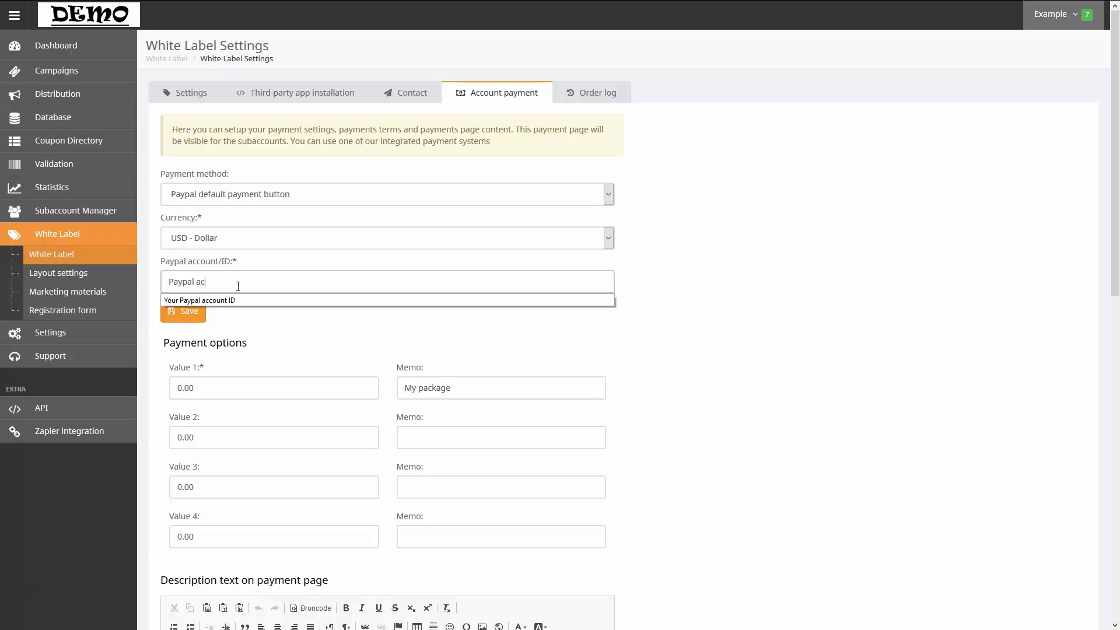
pyautogui.write('count')
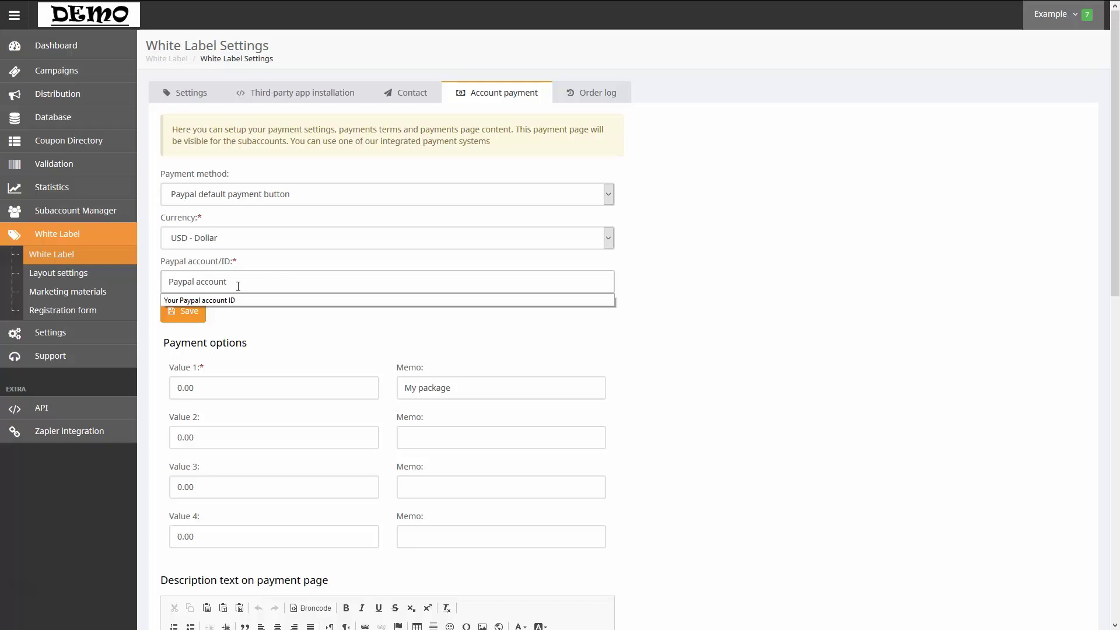
# Step: Set payment amounts to 1000.00 and 20.00, with memo 'Super package' for the second
pyautogui.click(175, 391)
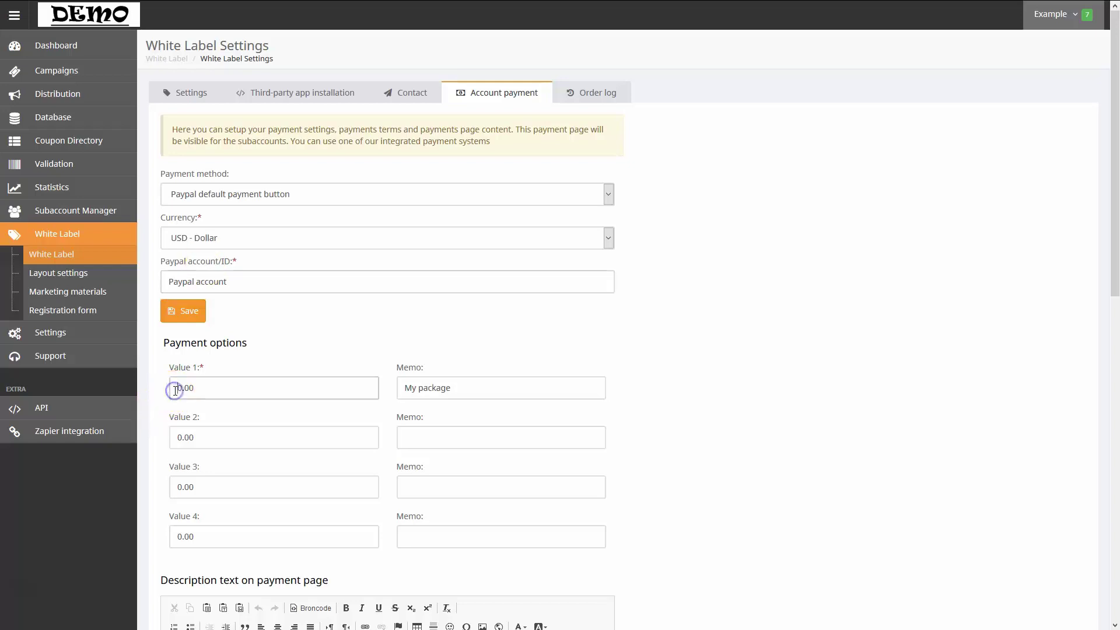
pyautogui.write('100')
pyautogui.click(177, 398)
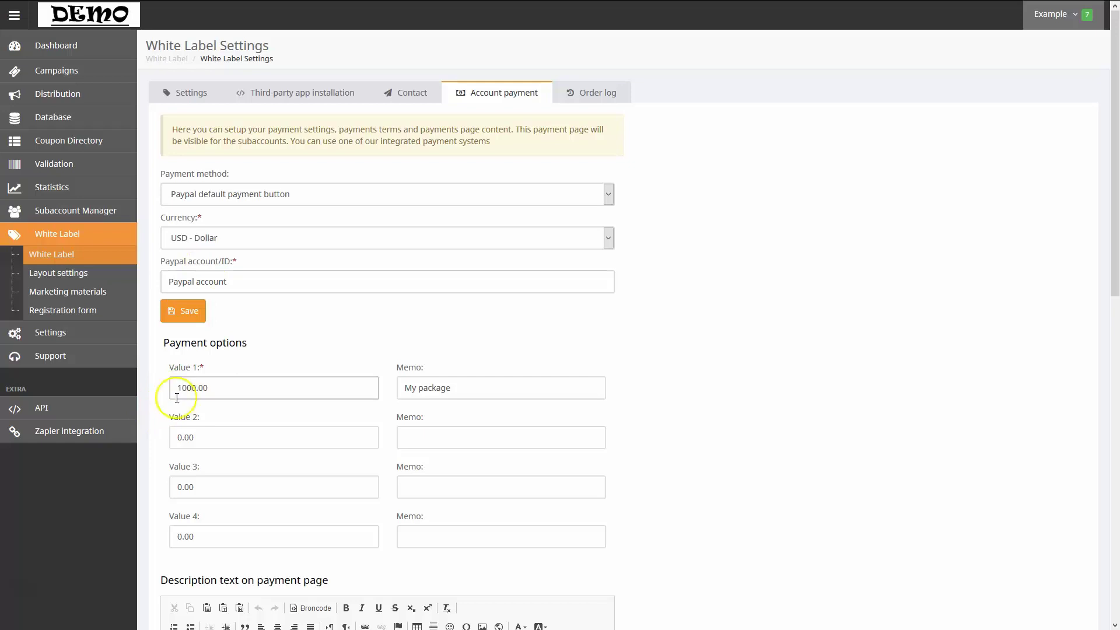
pyautogui.click(179, 438)
pyautogui.write('2')
pyautogui.click(498, 434)
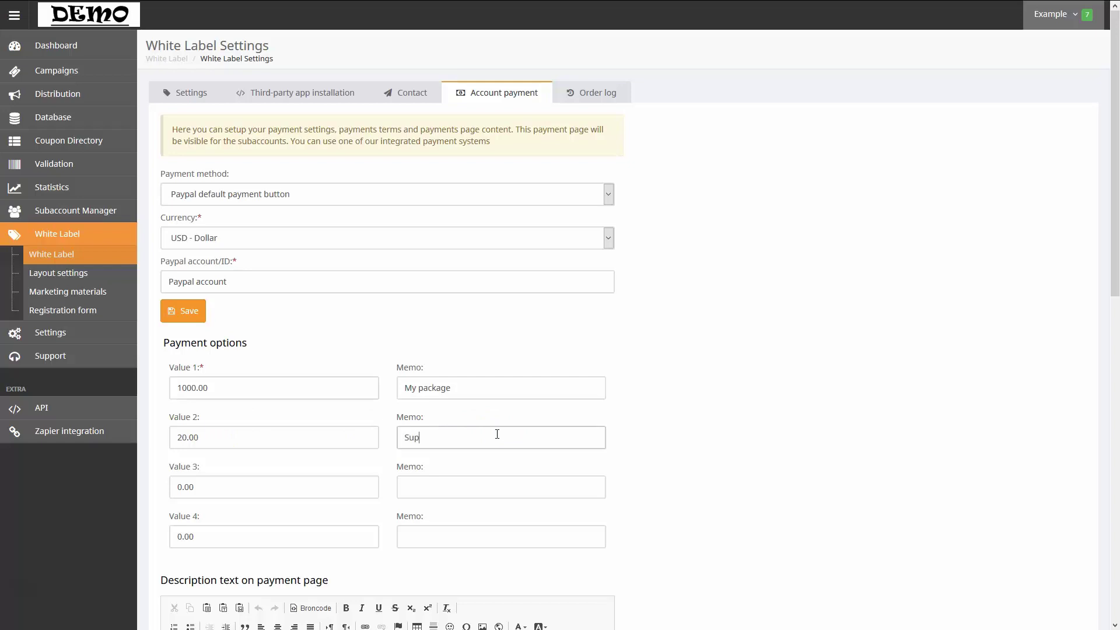
pyautogui.write('Super package')
# Step: Edit the payment description and Terms & conditions text, then save the payment settings
pyautogui.scroll(-6, 497, 434)
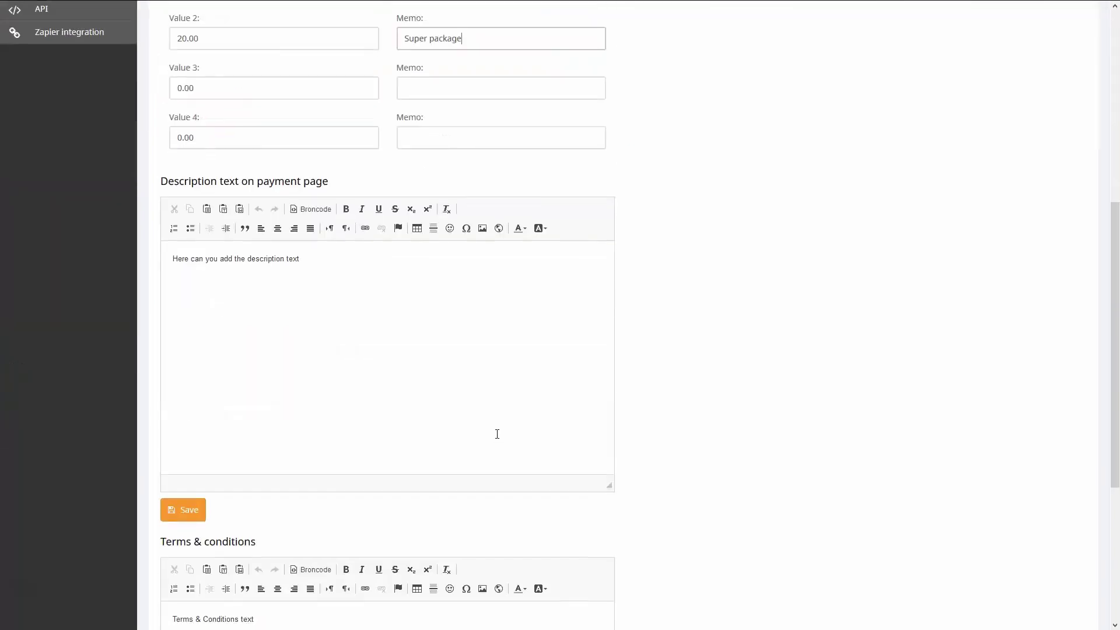
pyautogui.click(329, 261)
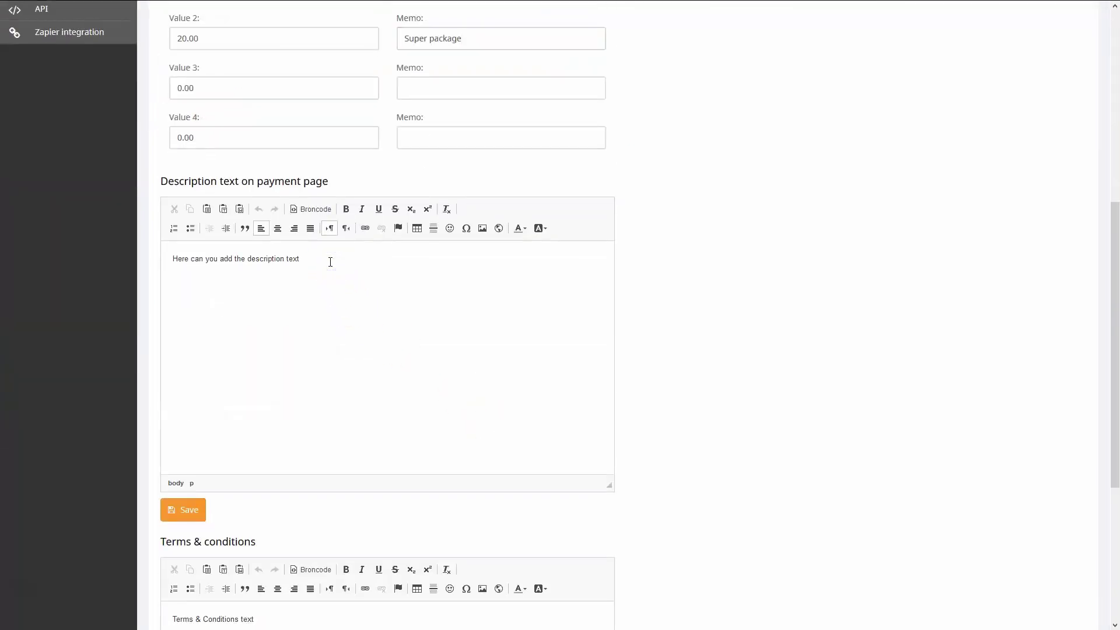
pyautogui.scroll(-4, 331, 262)
pyautogui.click(293, 353)
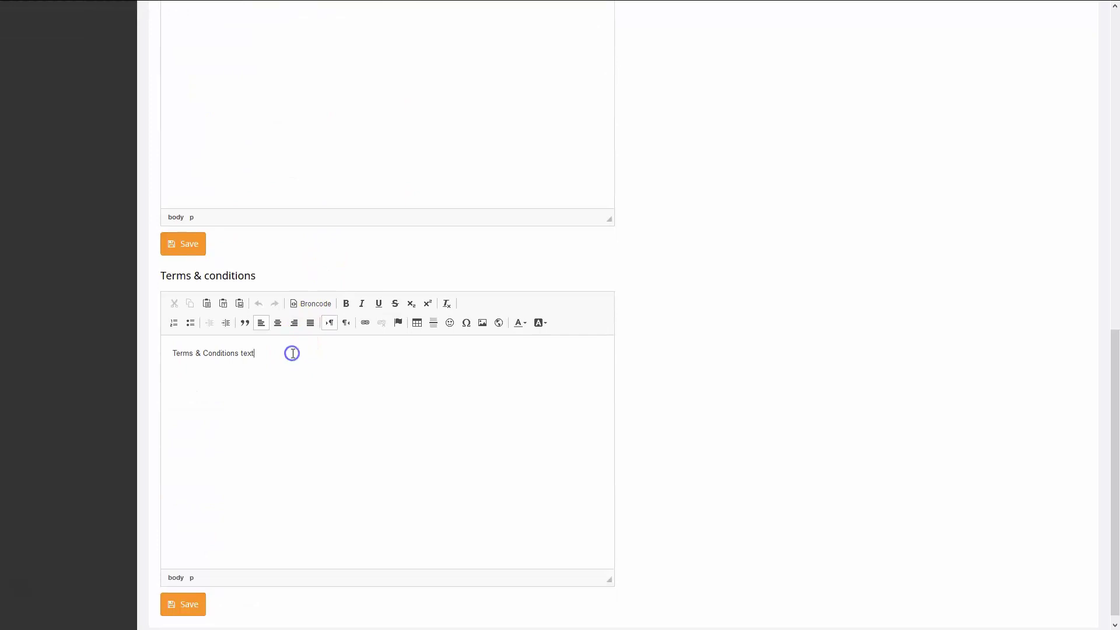
pyautogui.scroll(-1, 293, 354)
pyautogui.click(168, 595)
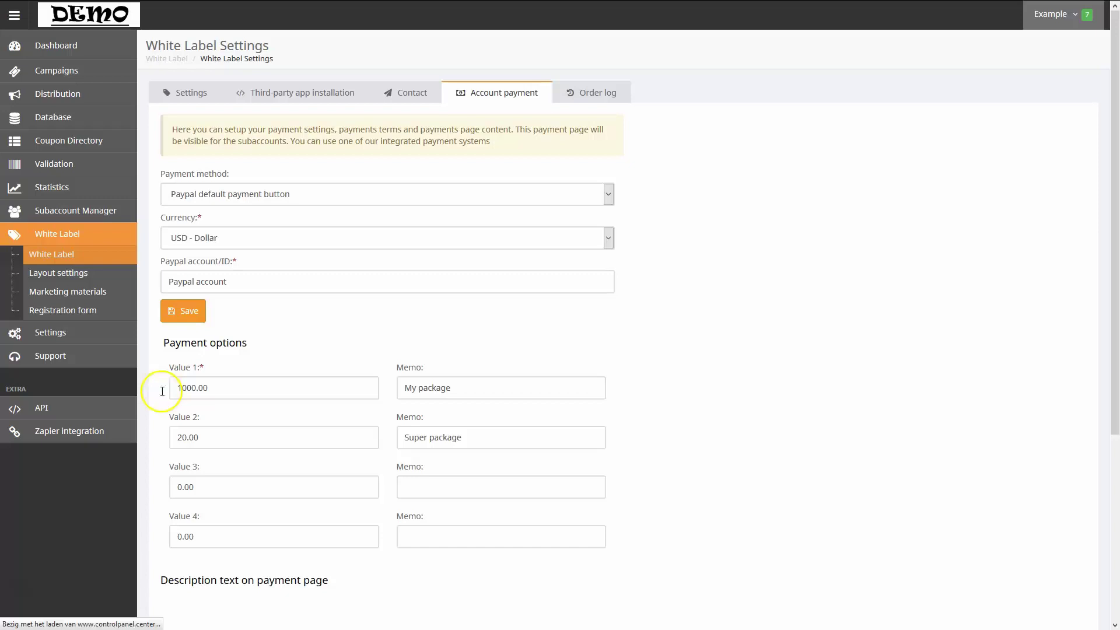
# Step: Upload voorbeeld2 as the new 'example' logo in the White Label layout settings
pyautogui.click(103, 276)
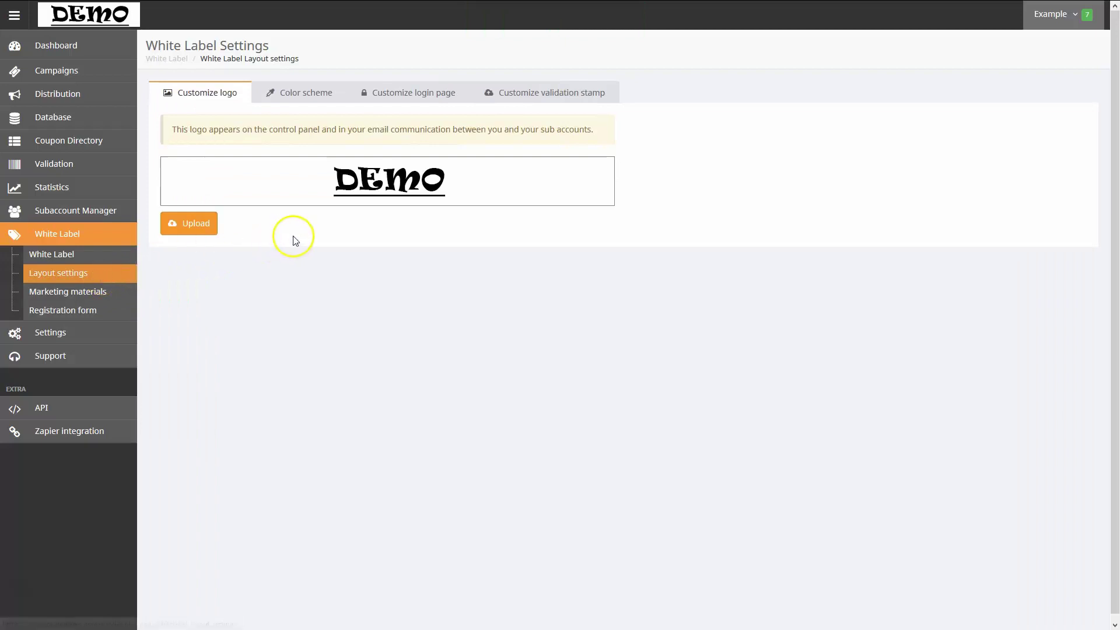
pyautogui.click(367, 185)
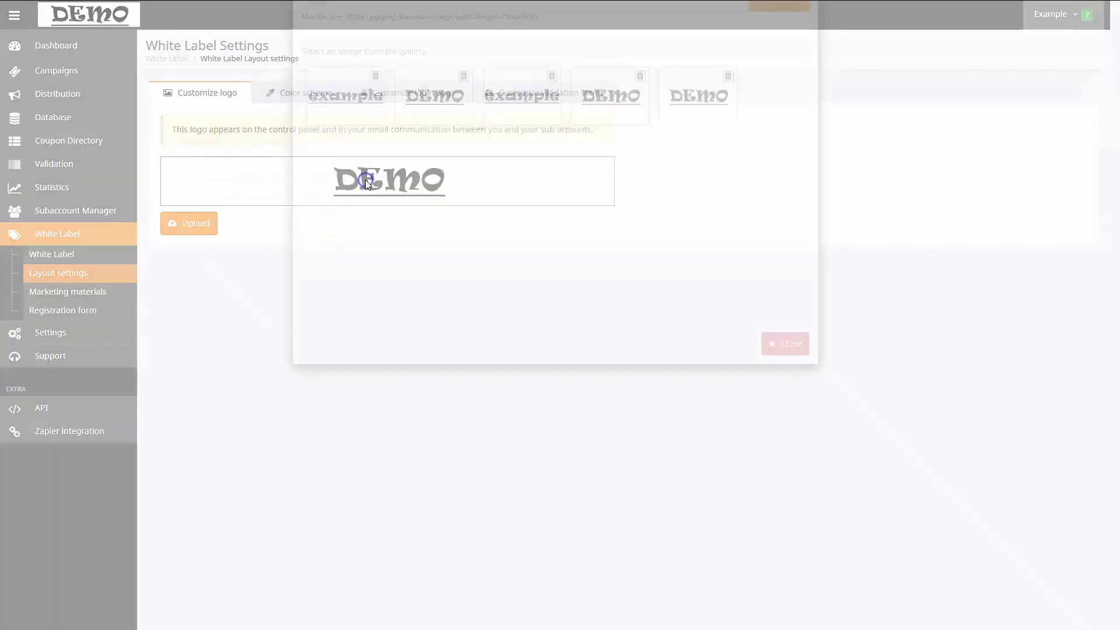
pyautogui.click(782, 92)
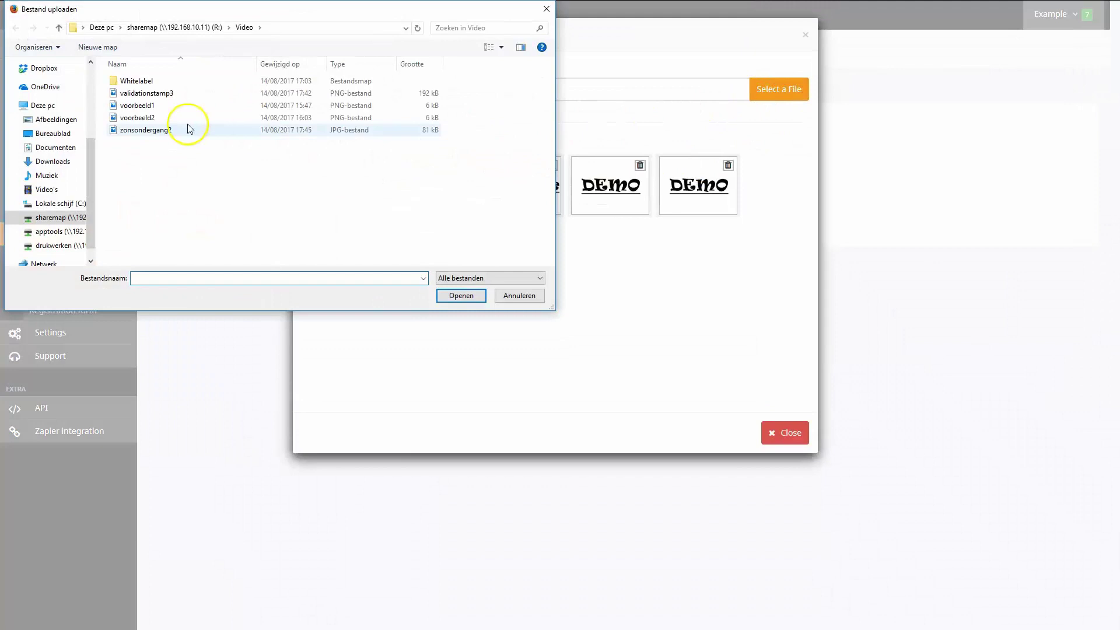
pyautogui.doubleClick(193, 117)
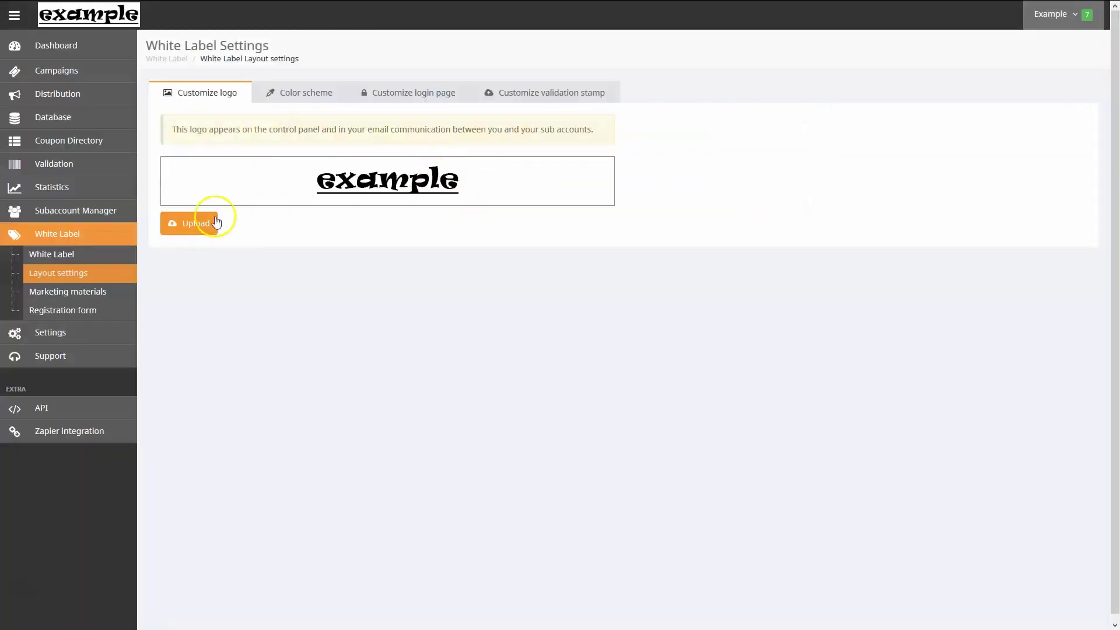
pyautogui.click(191, 226)
pyautogui.click(230, 212)
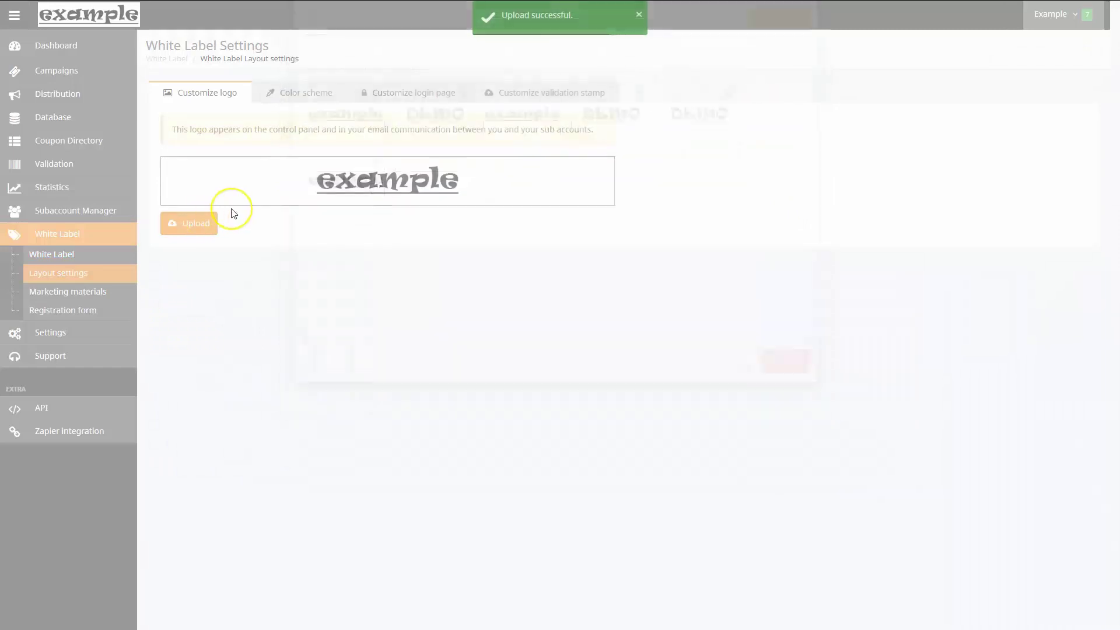
# Step: Make the primary colour green #49dd1b and reuse that code for button hover
pyautogui.click(309, 93)
pyautogui.click(273, 187)
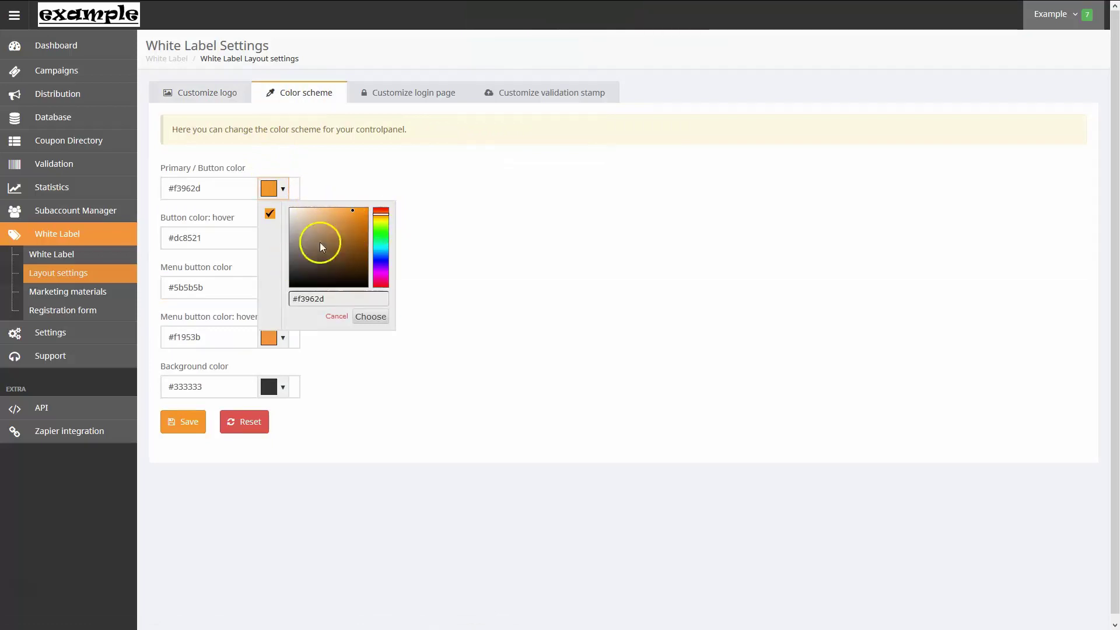
pyautogui.click(381, 231)
pyautogui.click(359, 219)
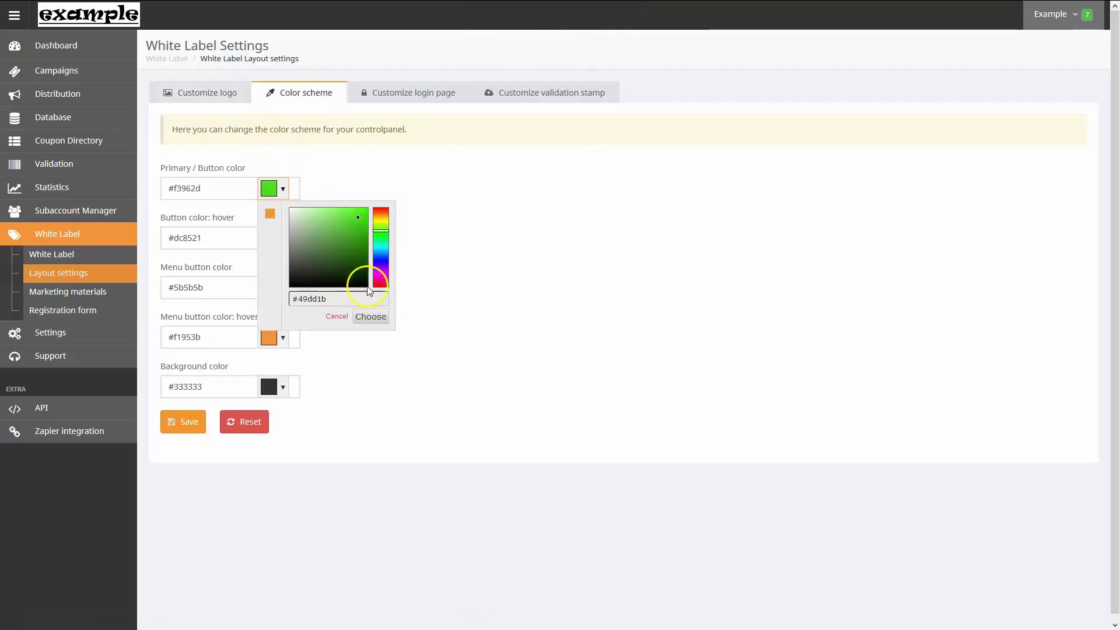
pyautogui.click(370, 317)
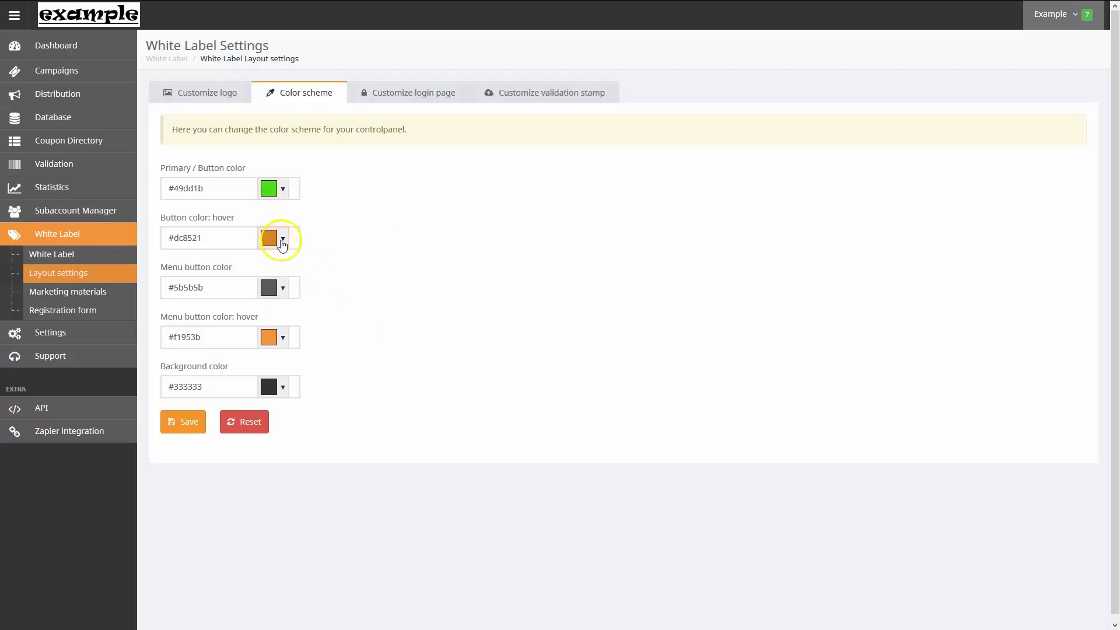
pyautogui.moveTo(224, 188); pyautogui.dragTo(173, 188)
pyautogui.hotkey('ctrl', 'c')
pyautogui.moveTo(201, 238); pyautogui.dragTo(173, 237)
pyautogui.hotkey('ctrl', 'v')
# Step: Set grey menu buttons, #30e11c green menu hover and #e51414 red background, then save
pyautogui.click(281, 289)
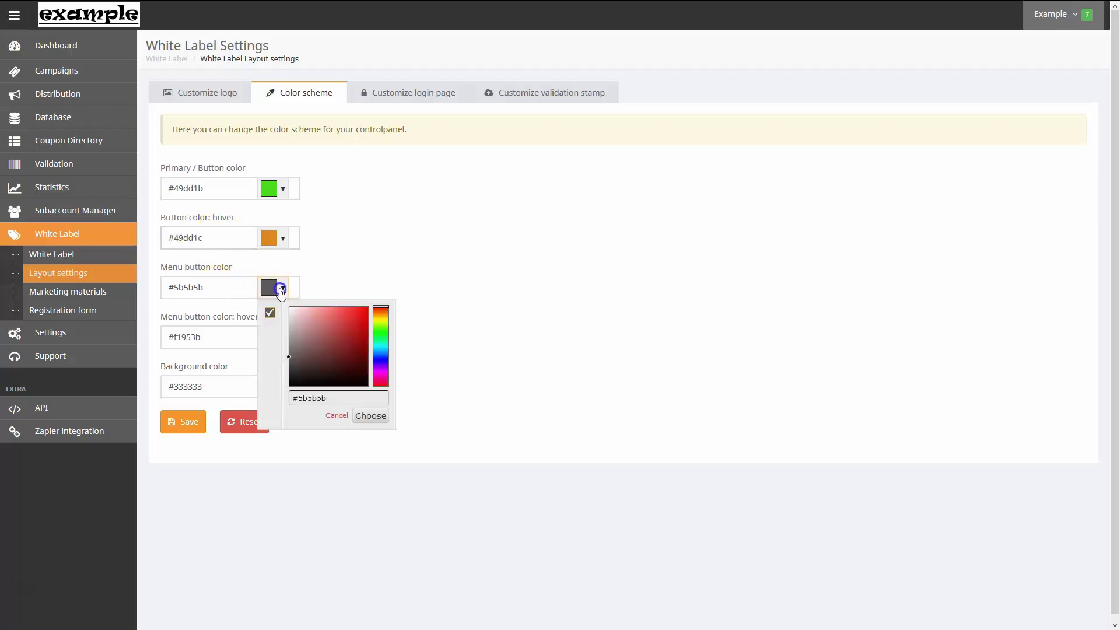
pyautogui.click(290, 339)
pyautogui.click(371, 416)
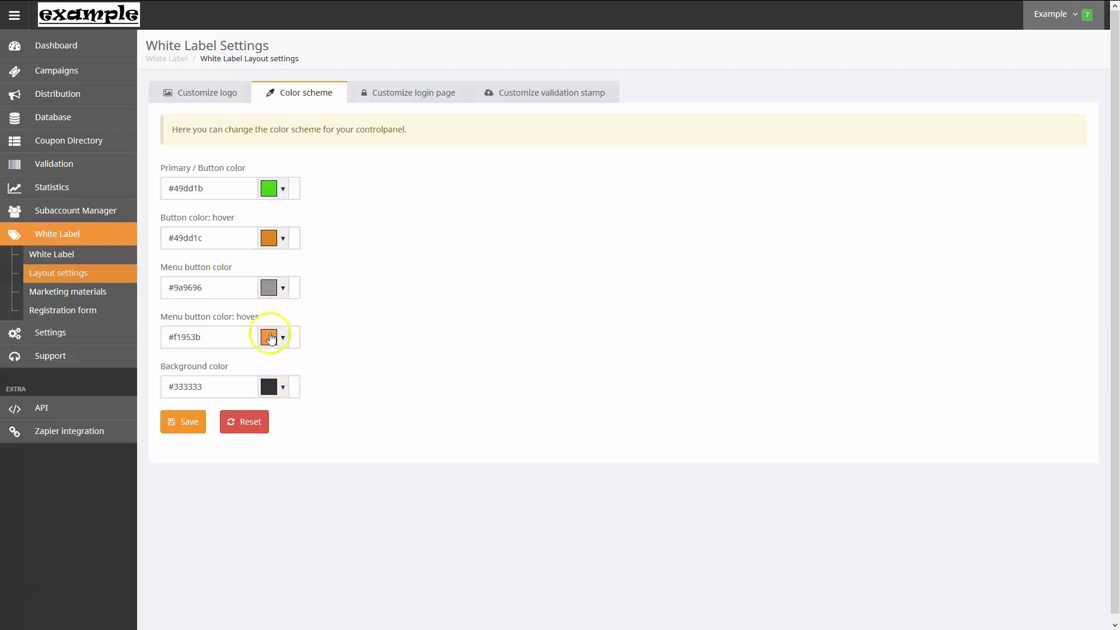
pyautogui.click(284, 341)
pyautogui.click(374, 381)
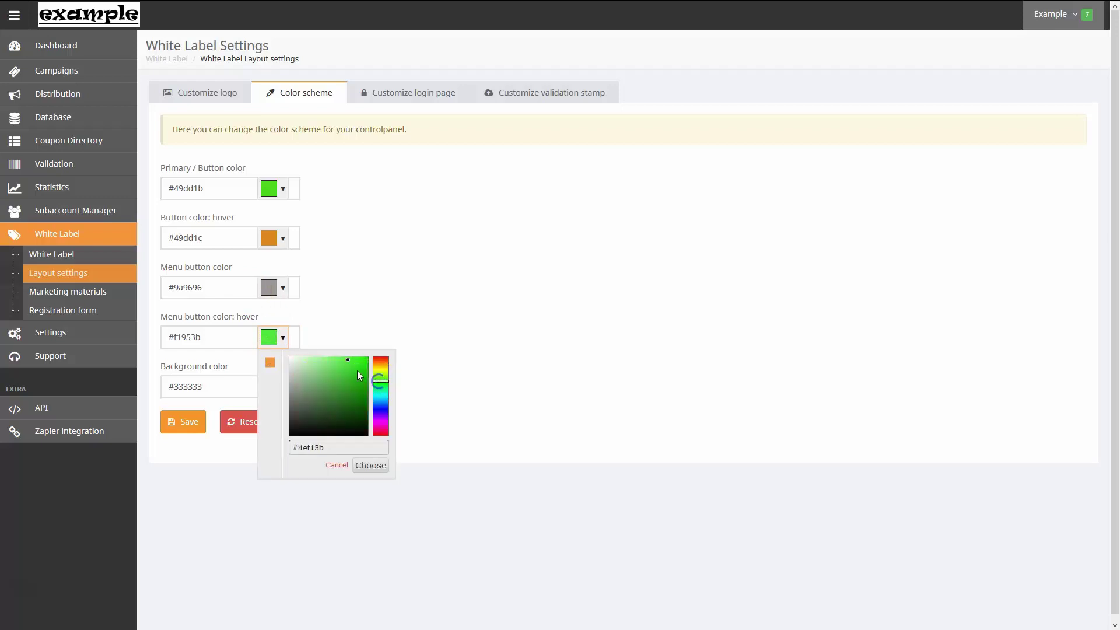
pyautogui.click(358, 365)
pyautogui.click(370, 466)
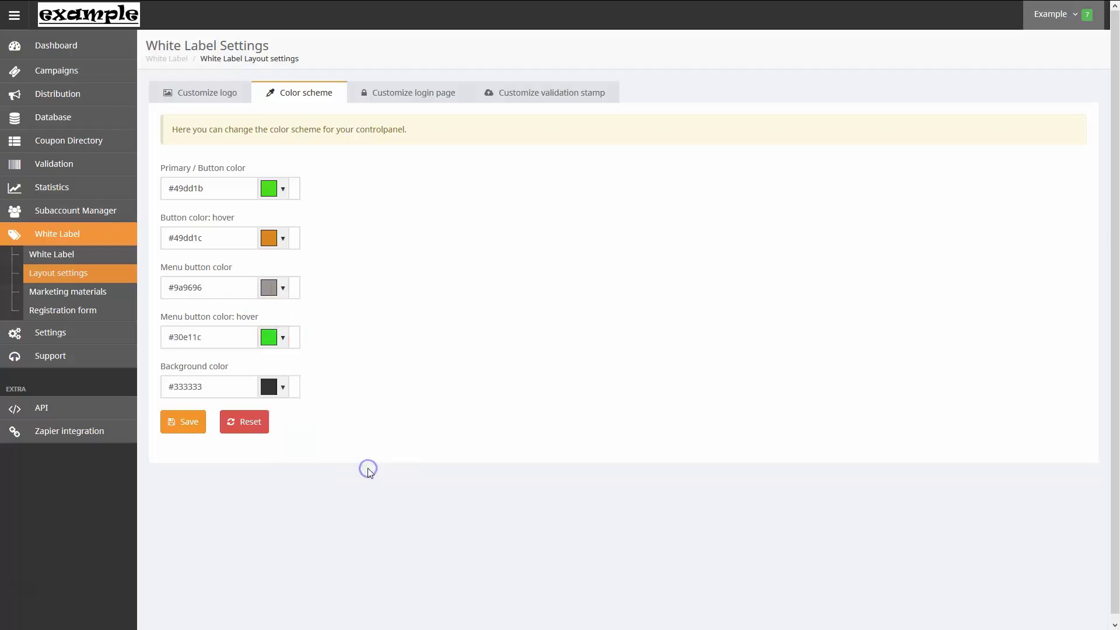
pyautogui.click(283, 388)
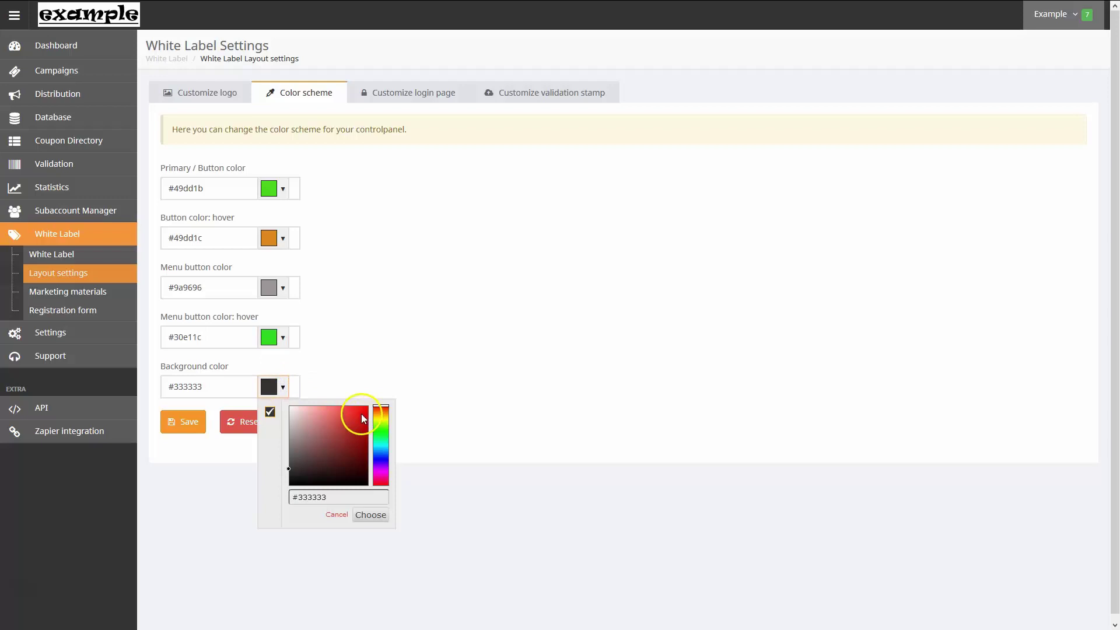
pyautogui.click(361, 414)
pyautogui.click(370, 517)
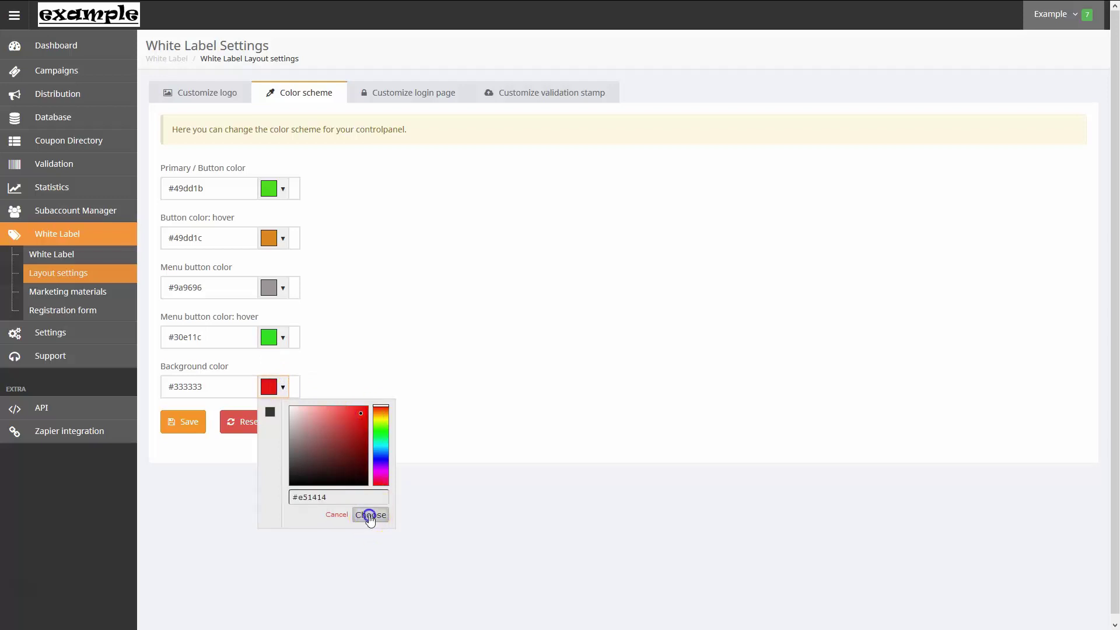
pyautogui.click(183, 429)
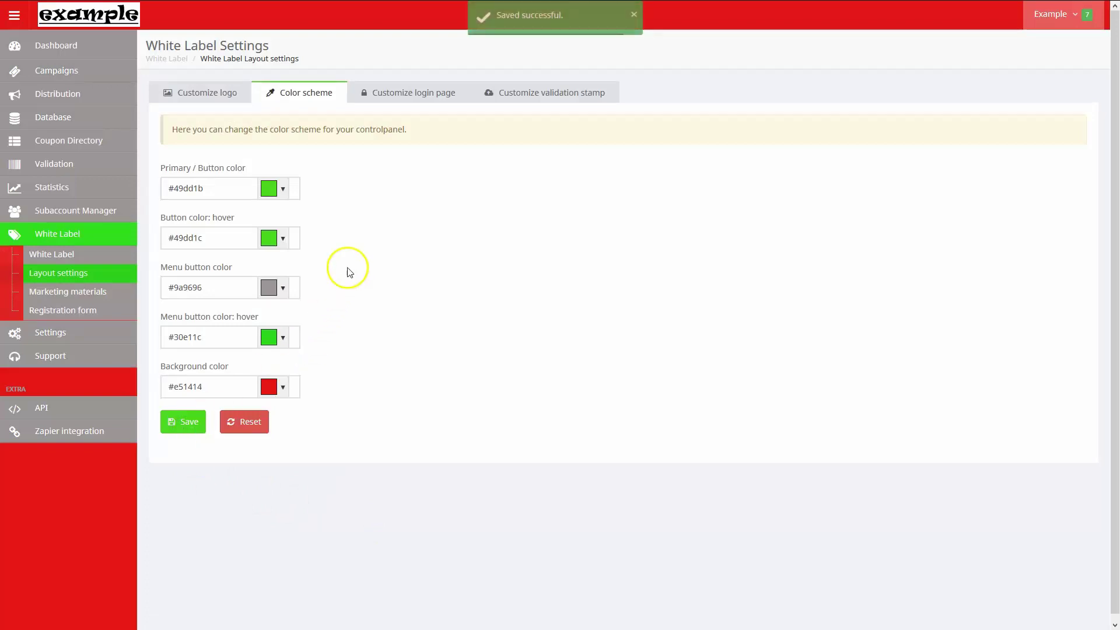
# Step: Upload zonsondergang2.jpg as the login page background image
pyautogui.click(403, 97)
pyautogui.click(580, 192)
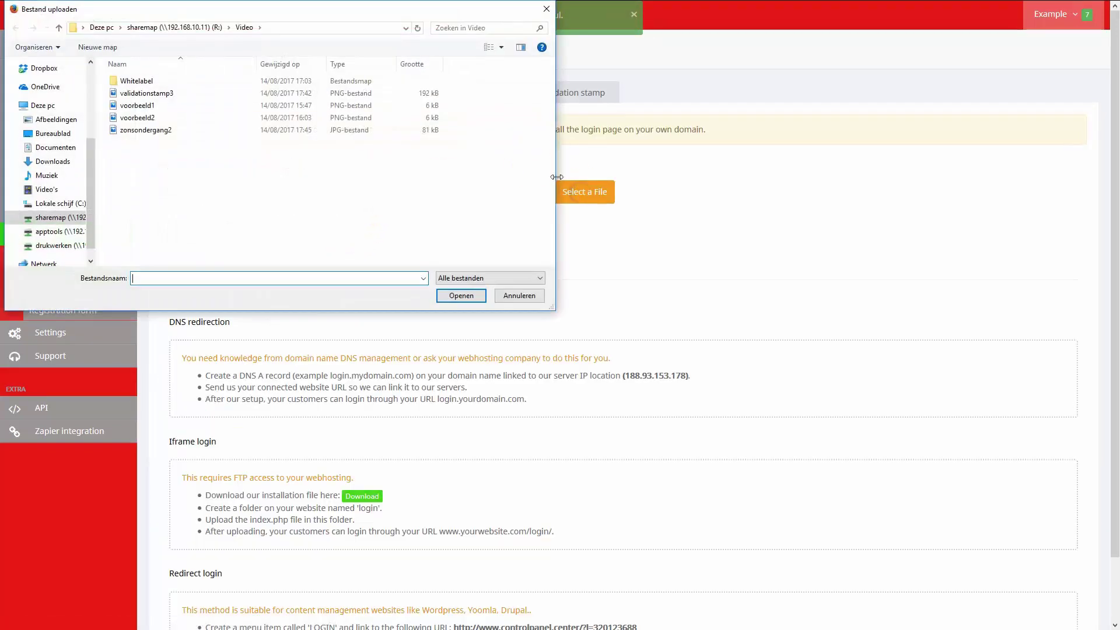
pyautogui.doubleClick(230, 129)
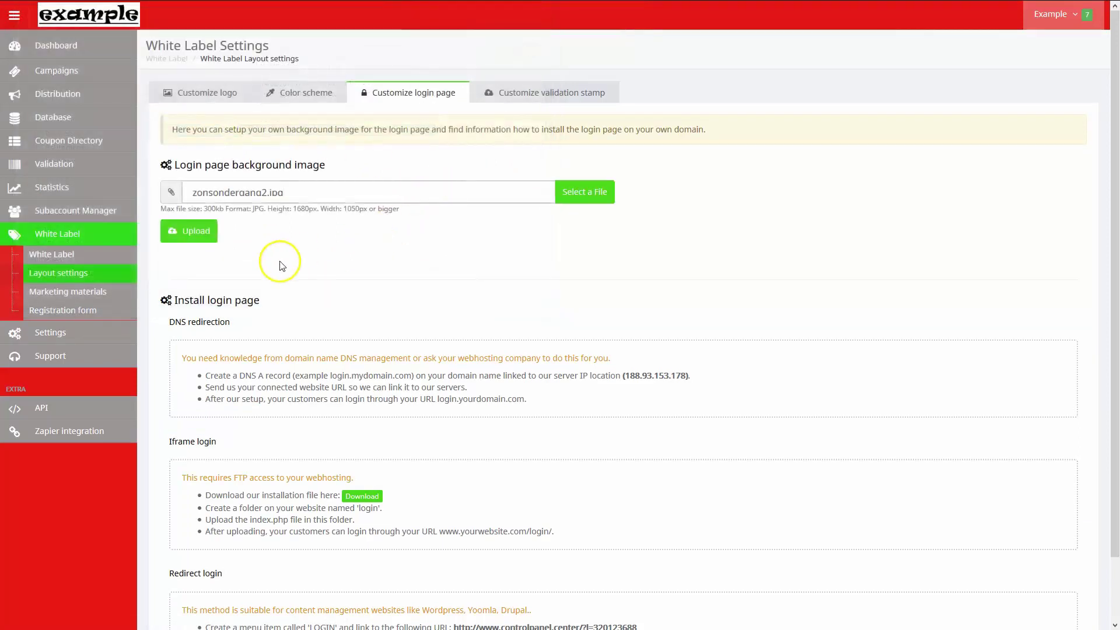
pyautogui.click(204, 233)
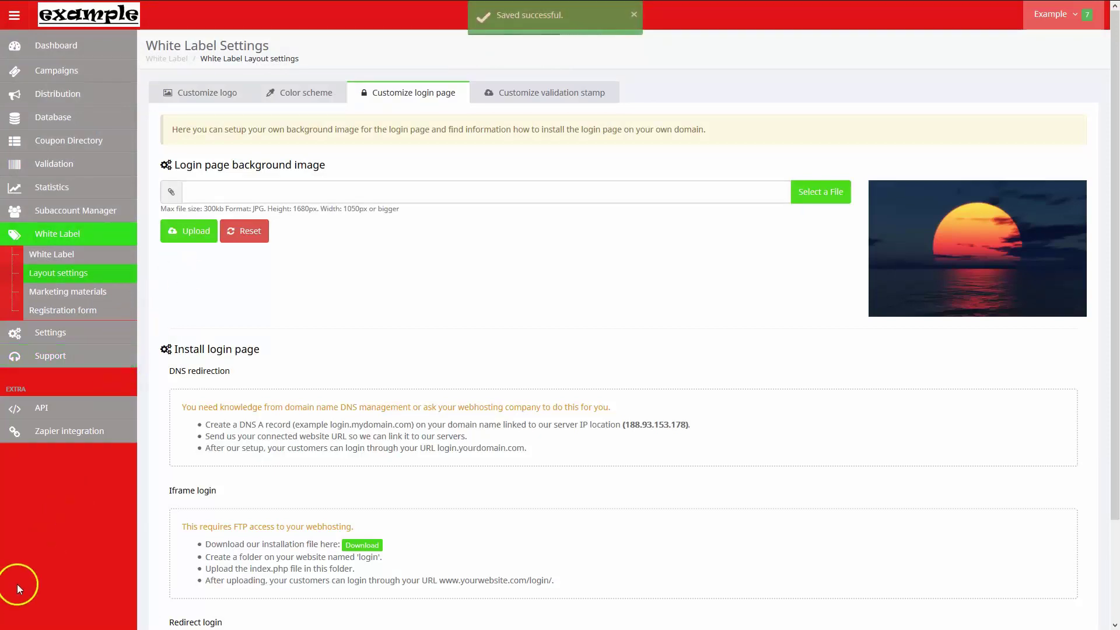
pyautogui.click(497, 94)
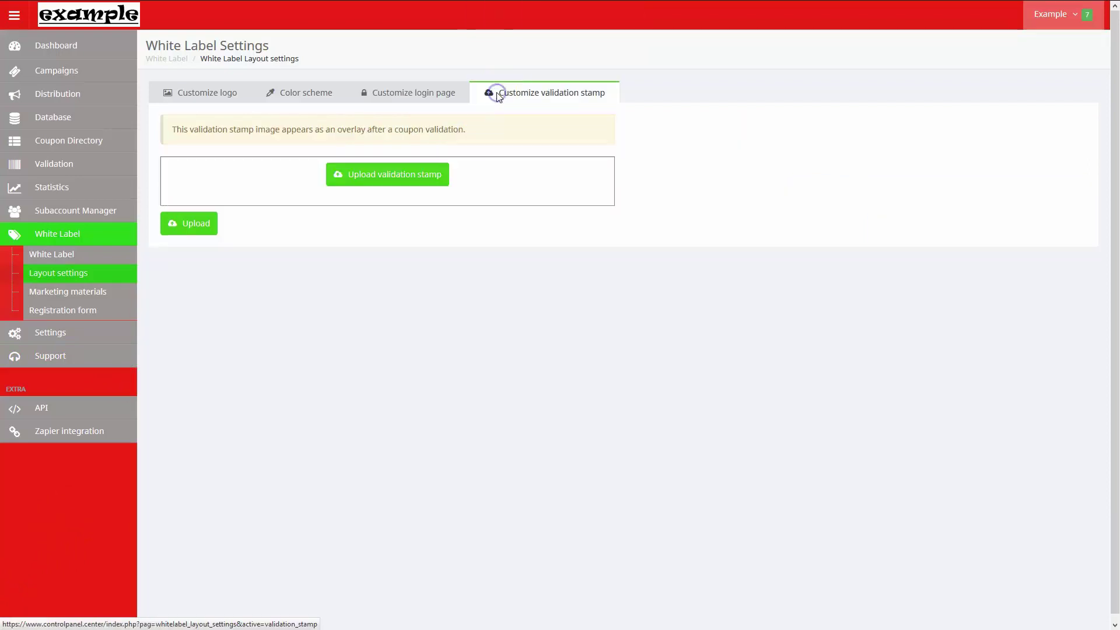
# Step: Upload validationstamp3.png as the green 'This coupon is validated' stamp
pyautogui.click(412, 178)
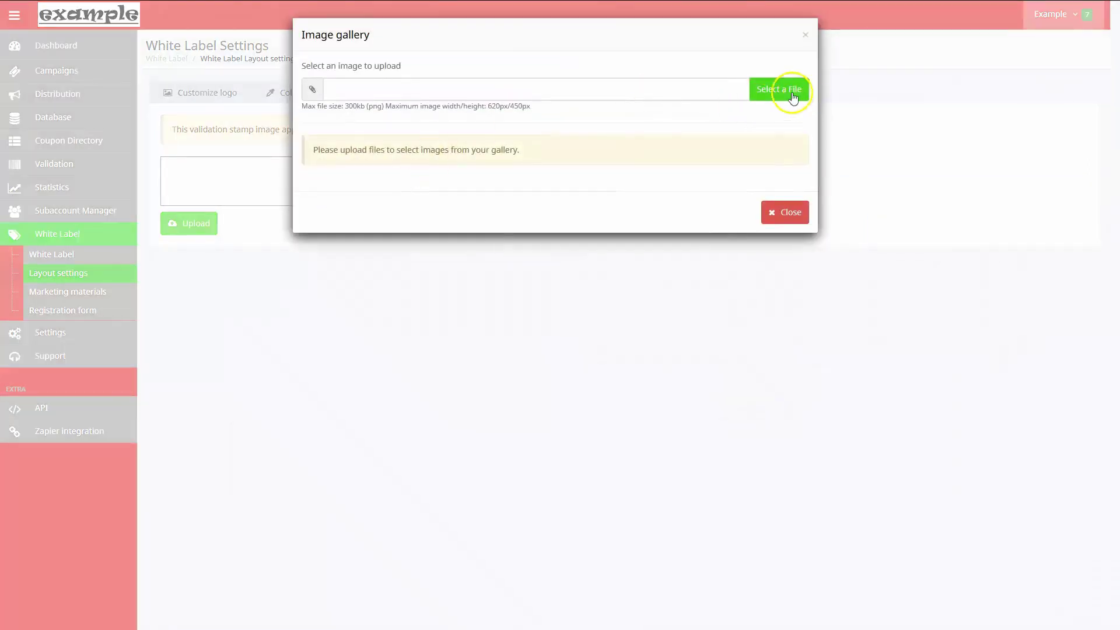
pyautogui.click(776, 91)
pyautogui.doubleClick(313, 95)
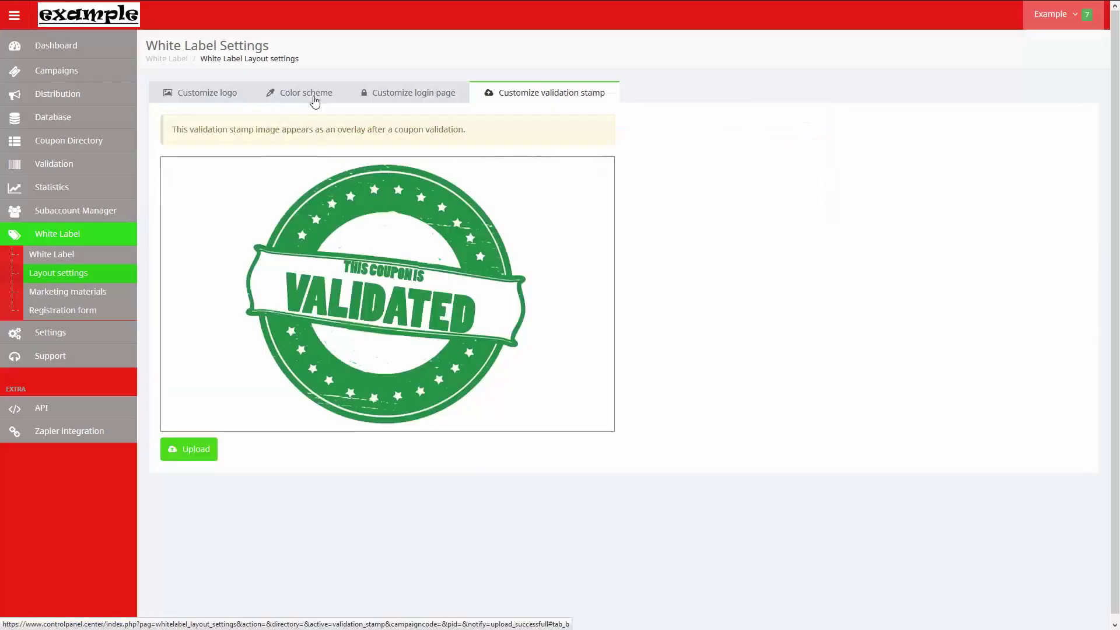
pyautogui.click(201, 450)
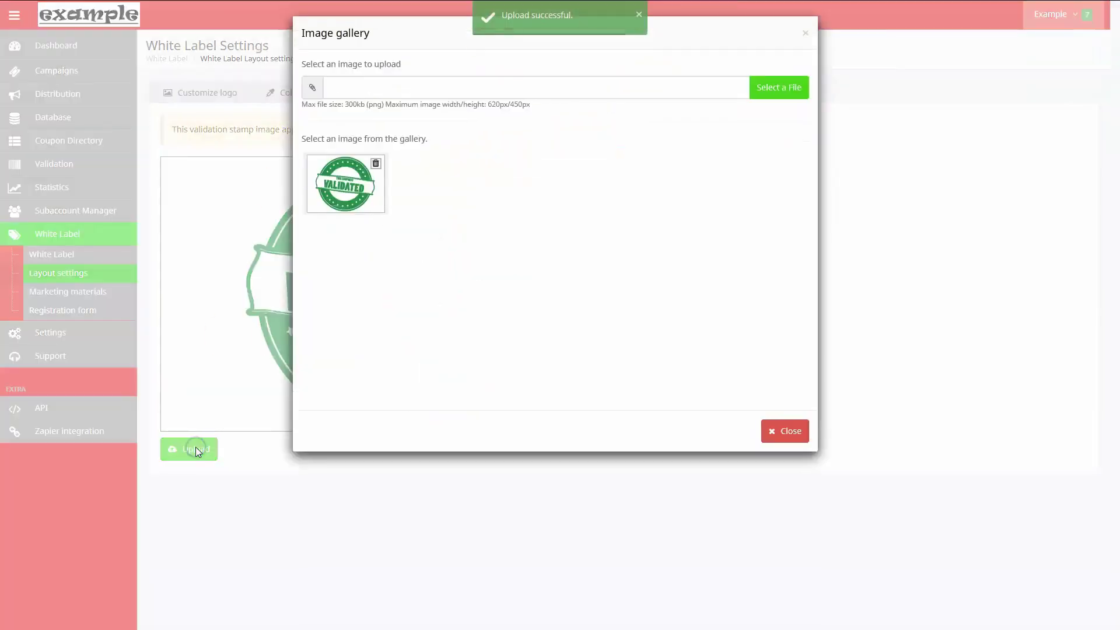
pyautogui.click(175, 474)
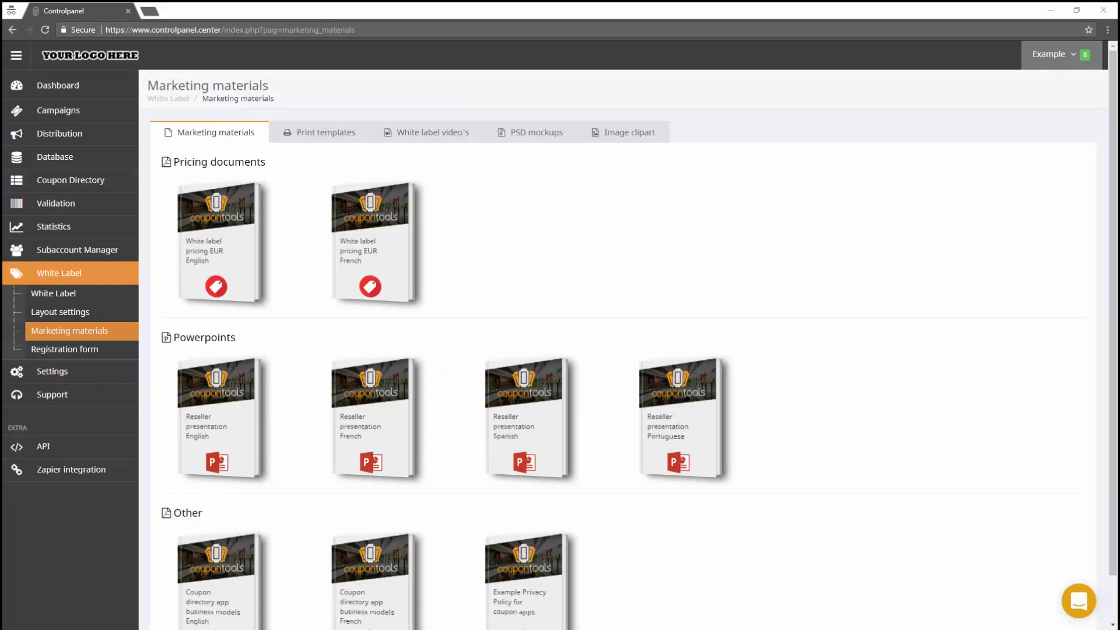
pyautogui.scroll(-1, 776, 392)
pyautogui.scroll(1, 778, 393)
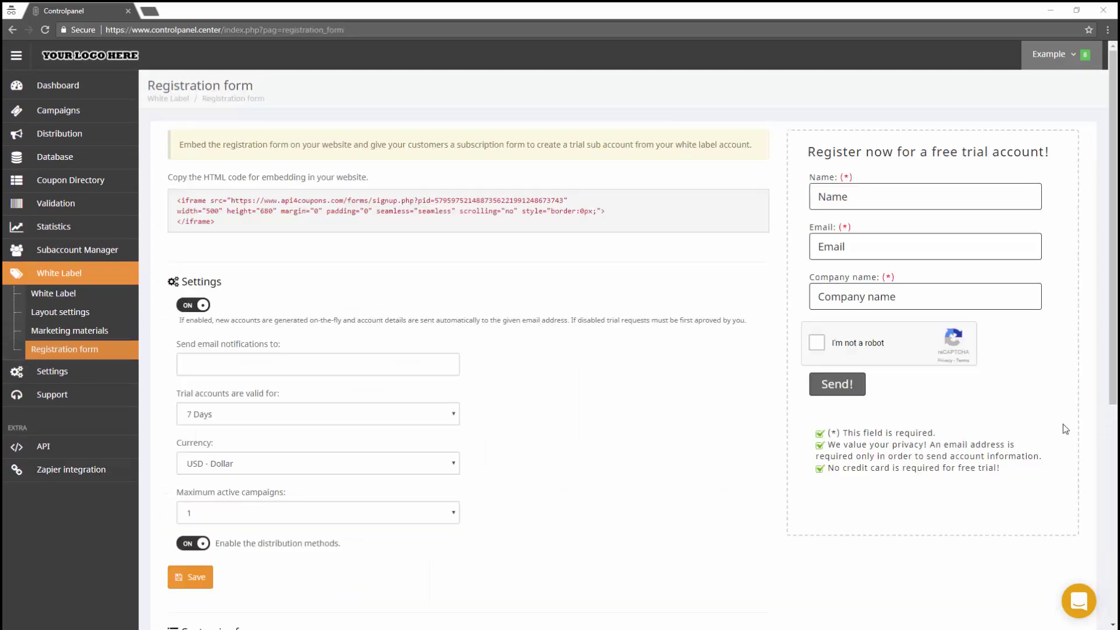
# Step: Scroll through the Registration form page to review its embed code and trial settings
pyautogui.scroll(-2, 611, 290)
pyautogui.scroll(-4, 611, 290)
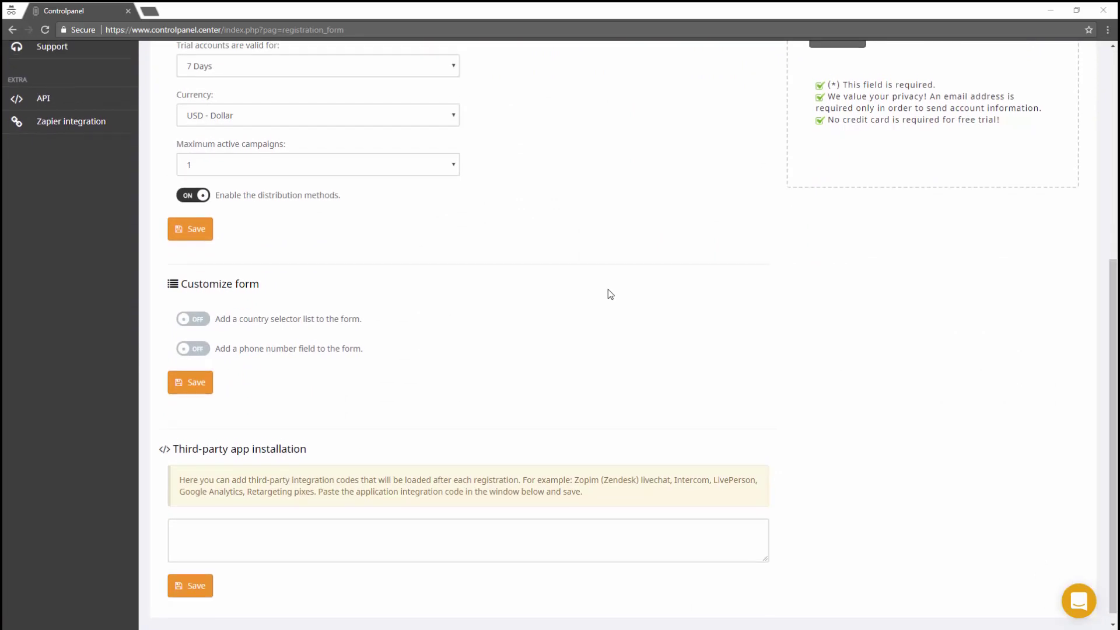
pyautogui.scroll(5, 607, 292)
pyautogui.scroll(1, 609, 294)
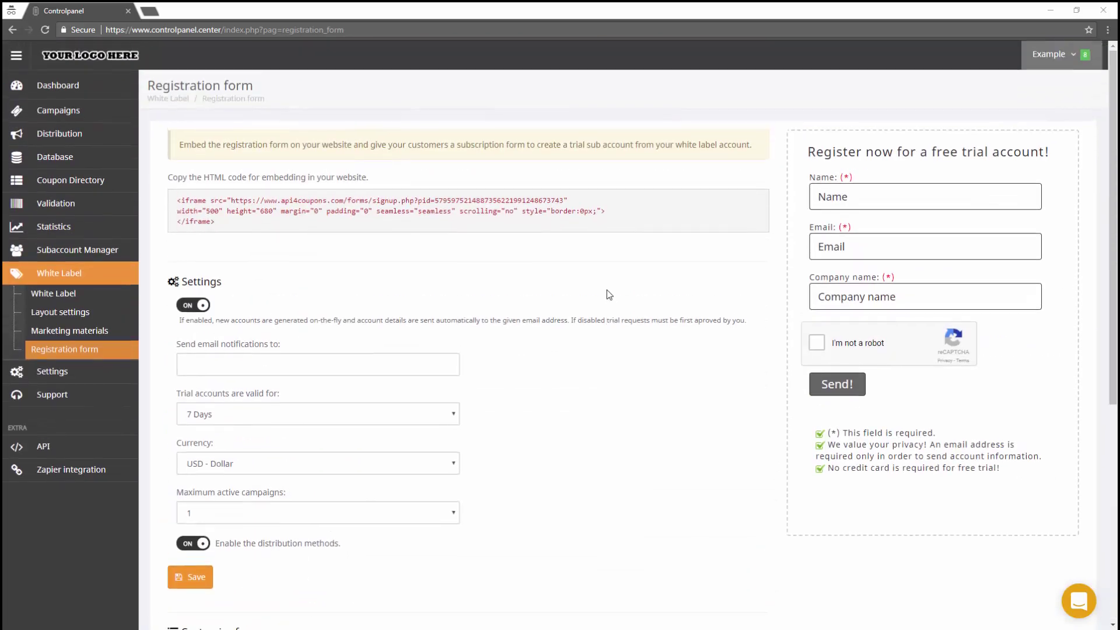